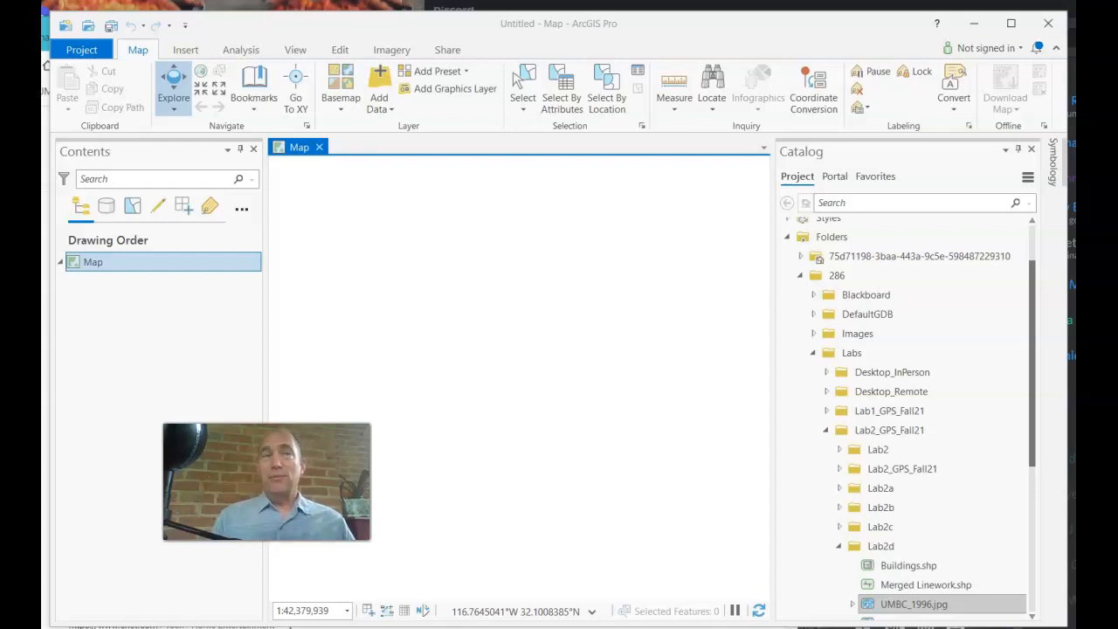
In Catalog, browse the 286 folder connection down through Labs to Lab2_GPS_Fall21
{"action": "left_click", "coordinate": [438, 495]}
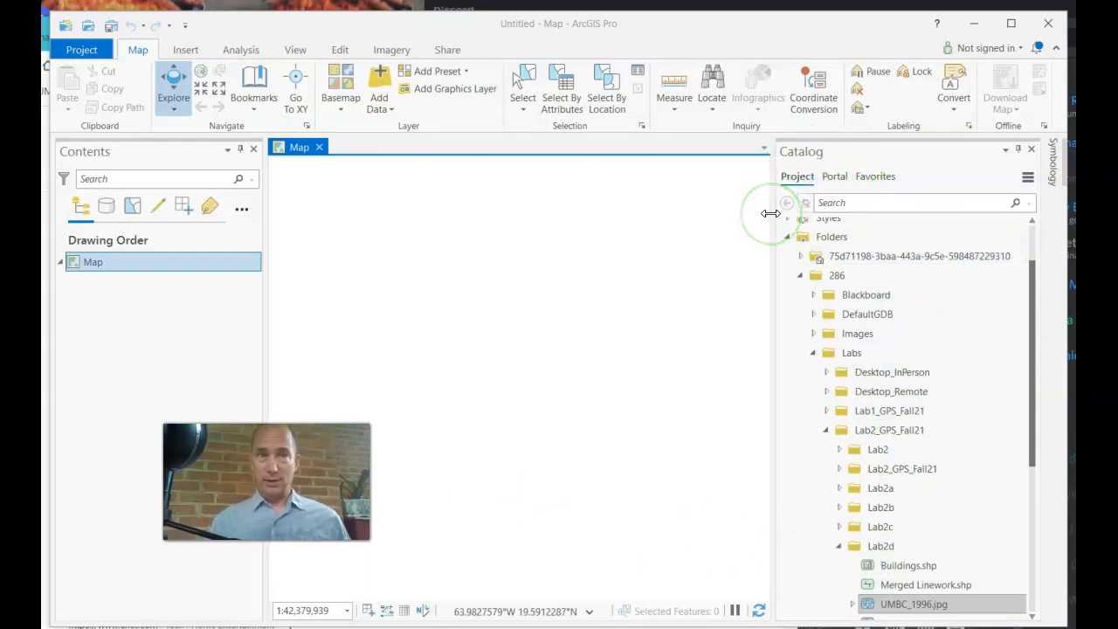
{"action": "left_click", "coordinate": [862, 431]}
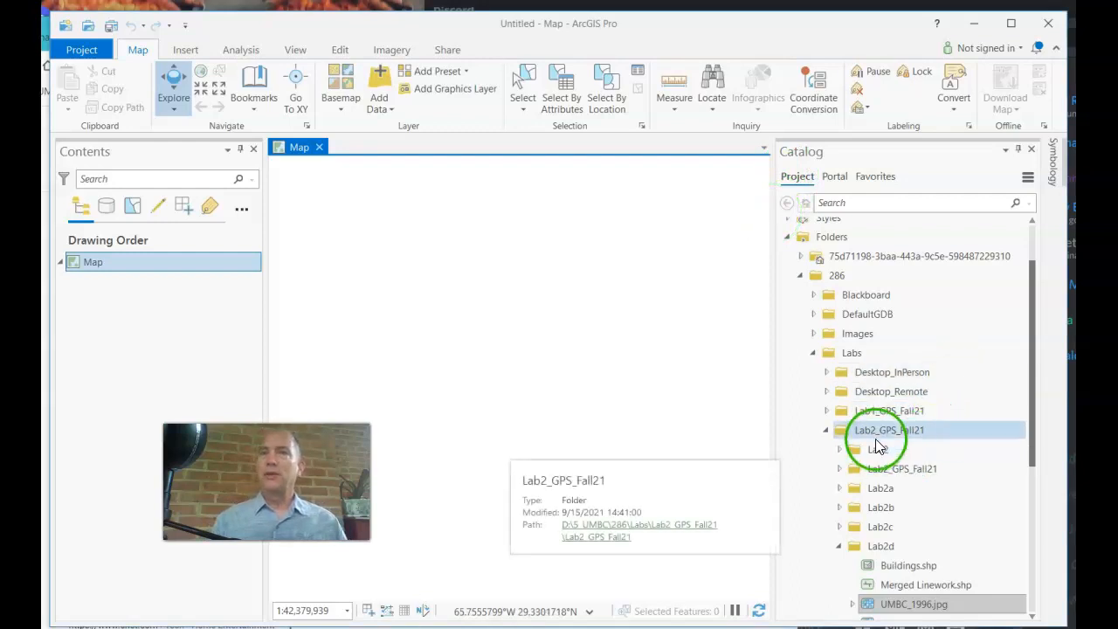
{"action": "left_click", "coordinate": [846, 368]}
{"action": "left_click", "coordinate": [848, 355]}
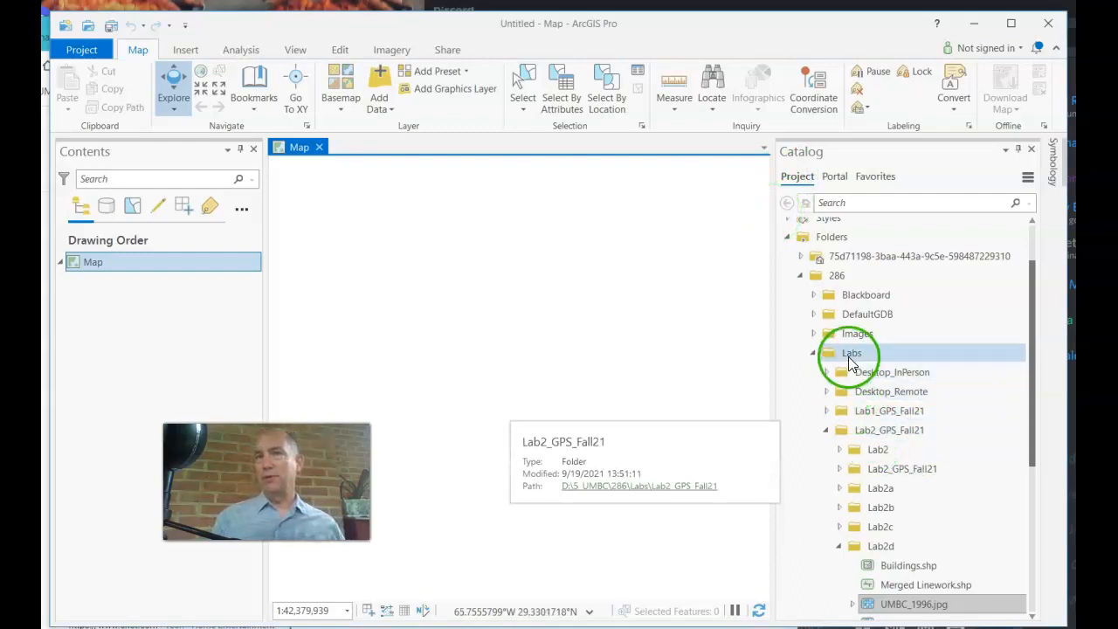
{"action": "left_click", "coordinate": [834, 279]}
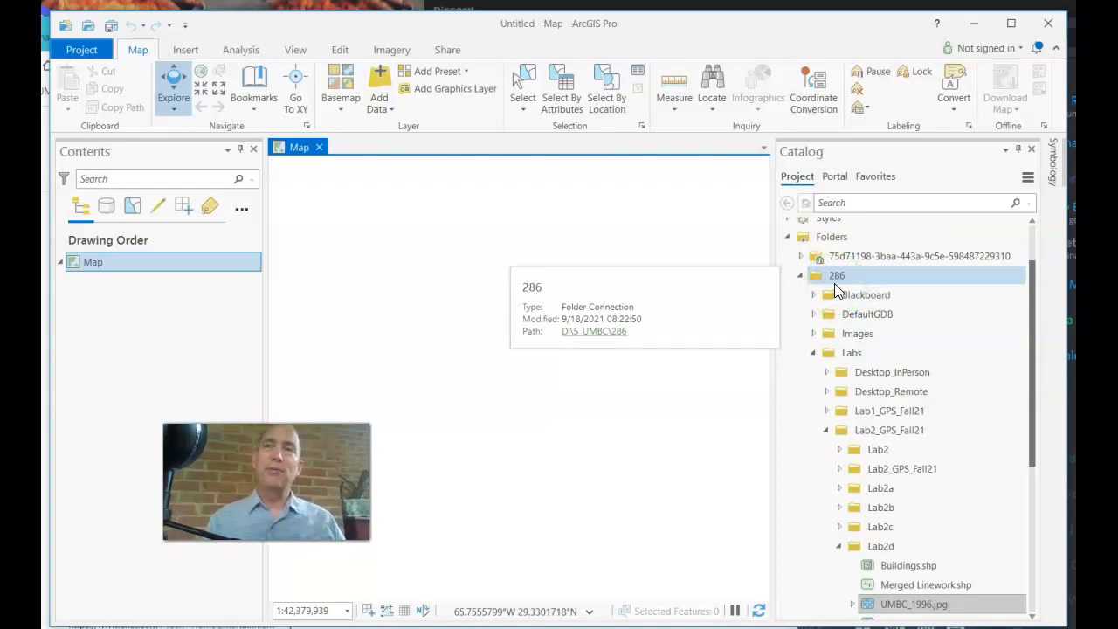
Compare the Buildings.shp and Merged Linework.shp shapefiles, settling on Merged Linework.shp
{"action": "left_click", "coordinate": [943, 529]}
{"action": "left_click", "coordinate": [919, 579]}
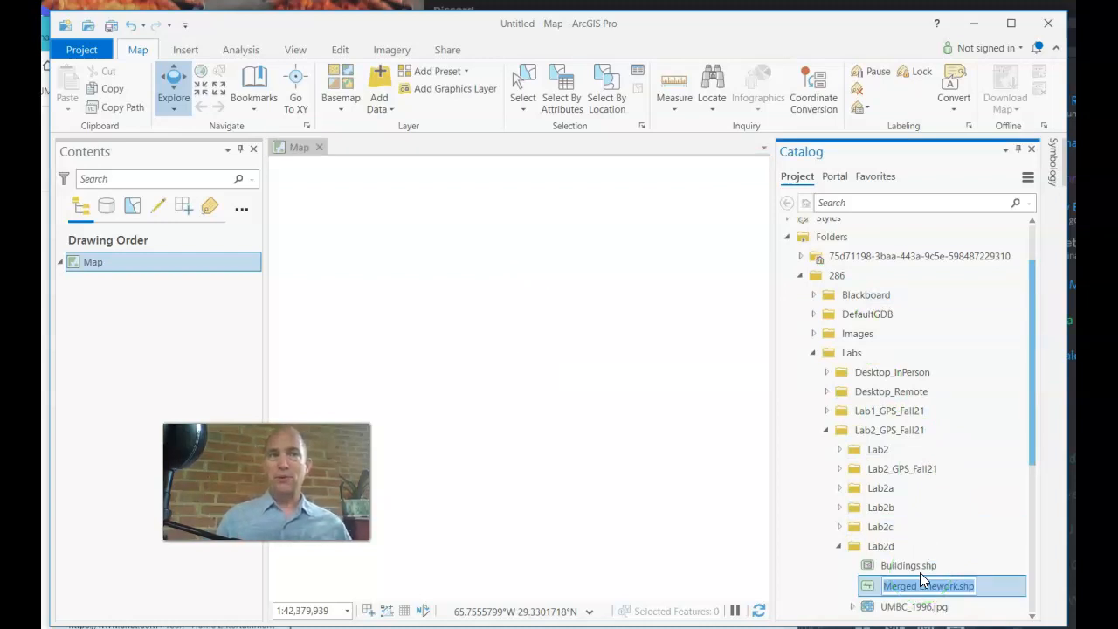
{"action": "left_click", "coordinate": [917, 566], "text": "ctrl"}
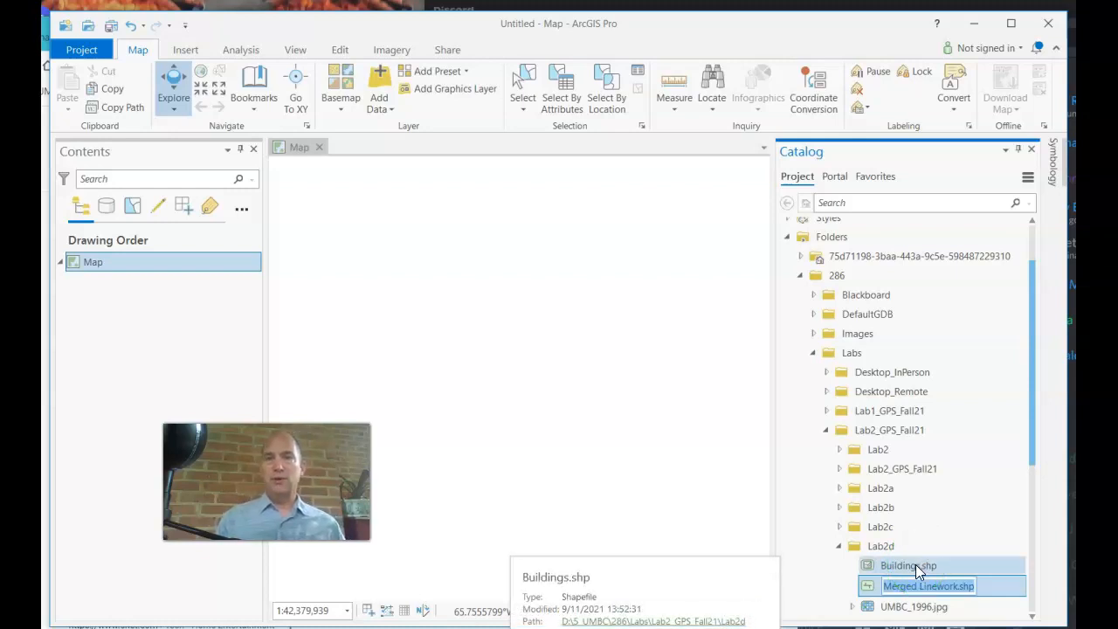
{"action": "left_click", "coordinate": [927, 583]}
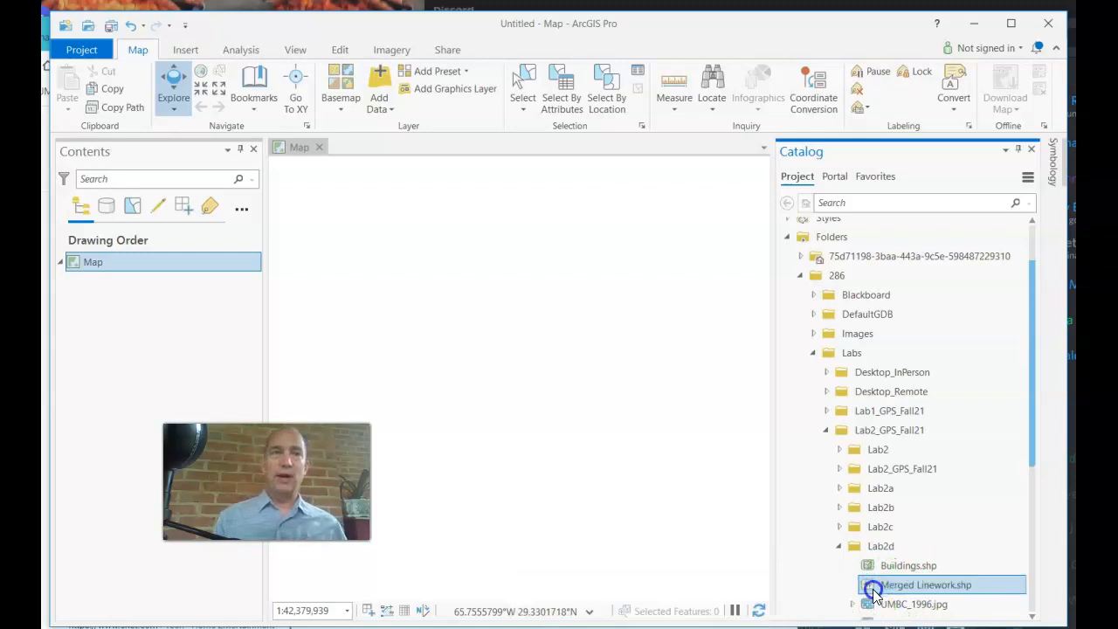
{"action": "left_click", "coordinate": [887, 569], "text": "ctrl"}
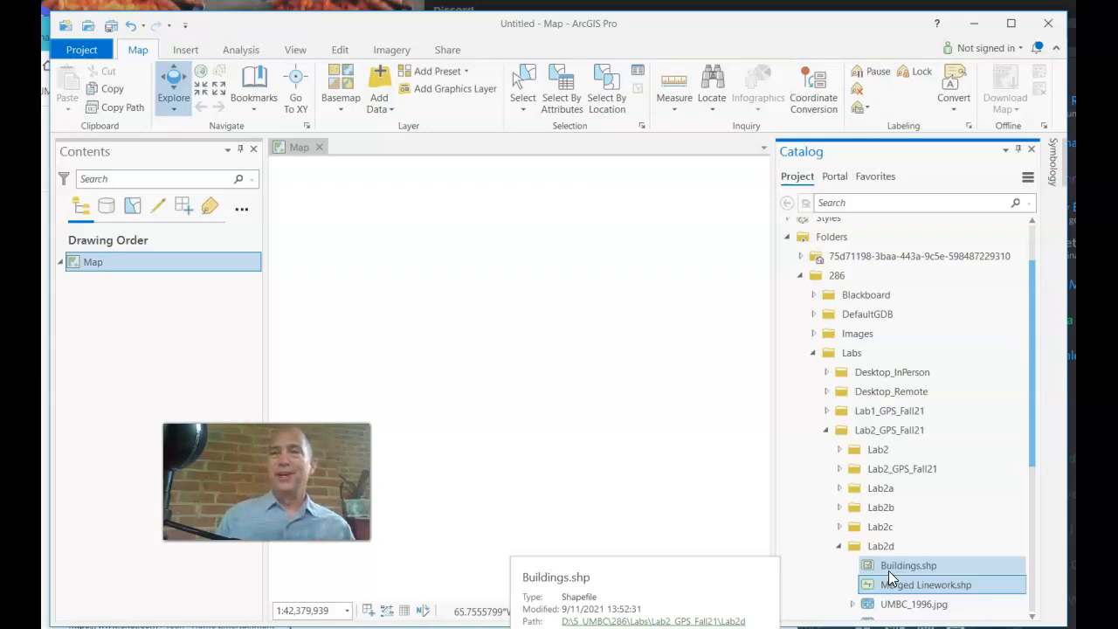
{"action": "left_click", "coordinate": [890, 568]}
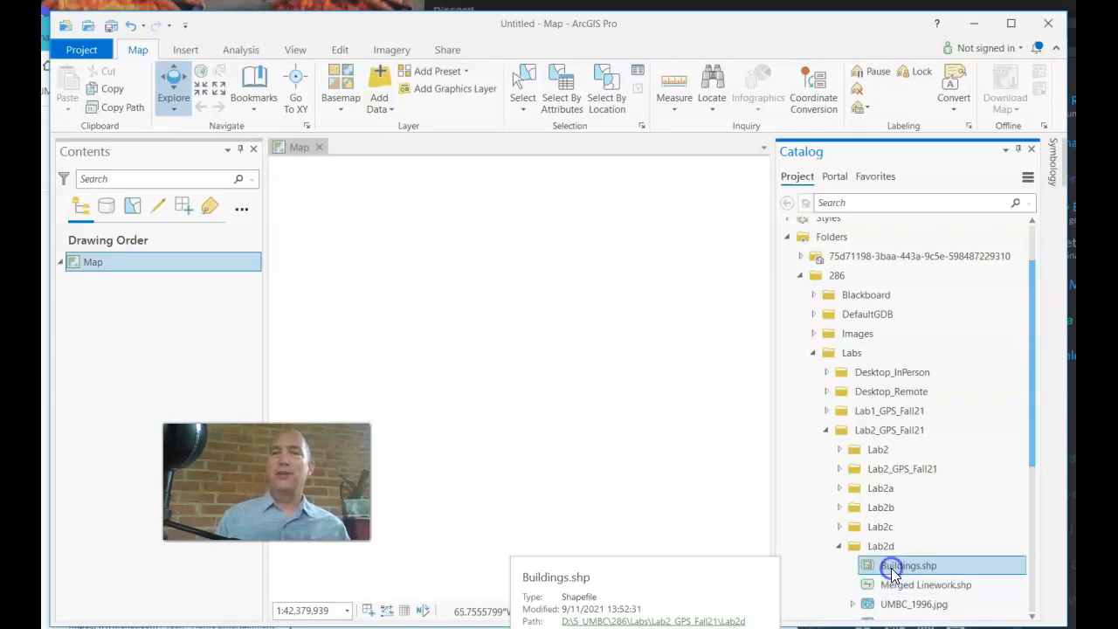
{"action": "left_click", "coordinate": [900, 585]}
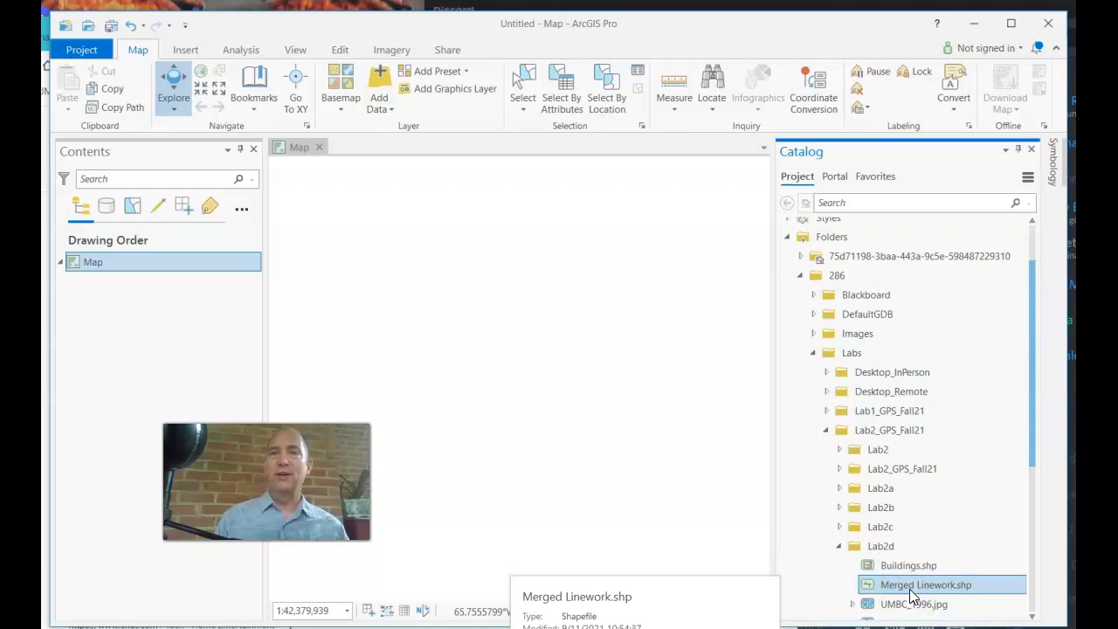
Show Merged Linework.shp's spatial reference in its properties: NAD 1983 geographic, WKID 4269
{"action": "right_click", "coordinate": [910, 594]}
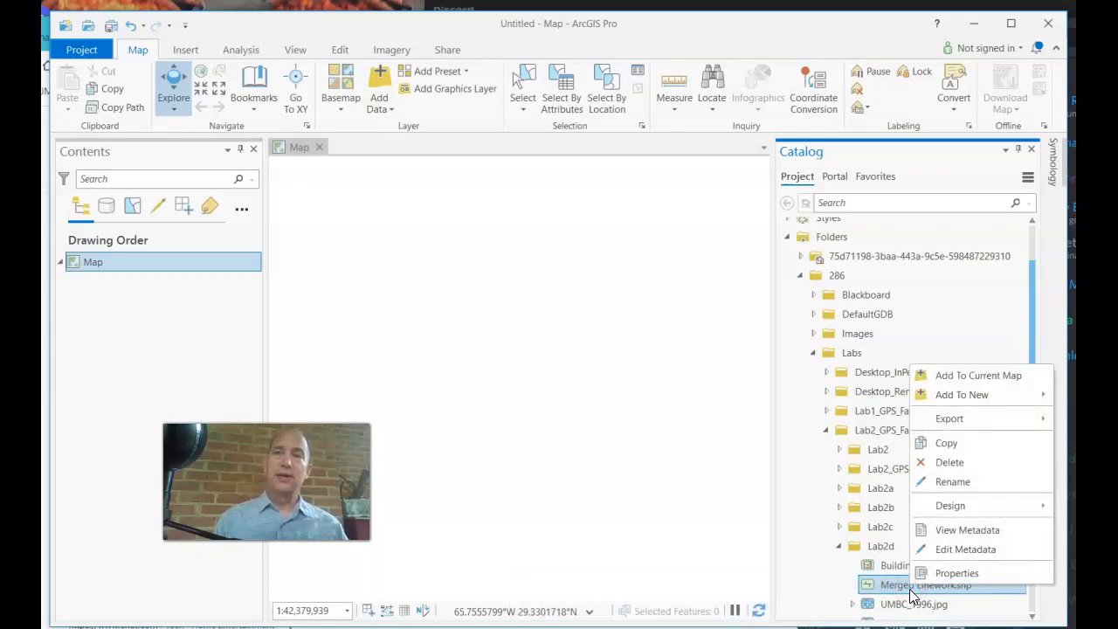
{"action": "left_click", "coordinate": [982, 579]}
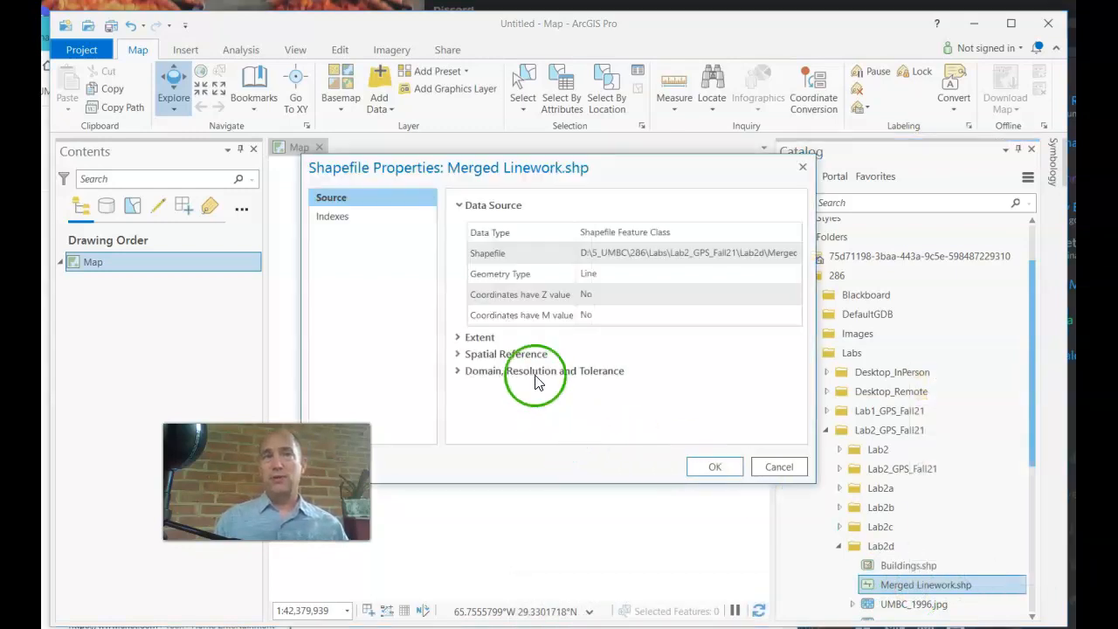
{"action": "left_click", "coordinate": [459, 359]}
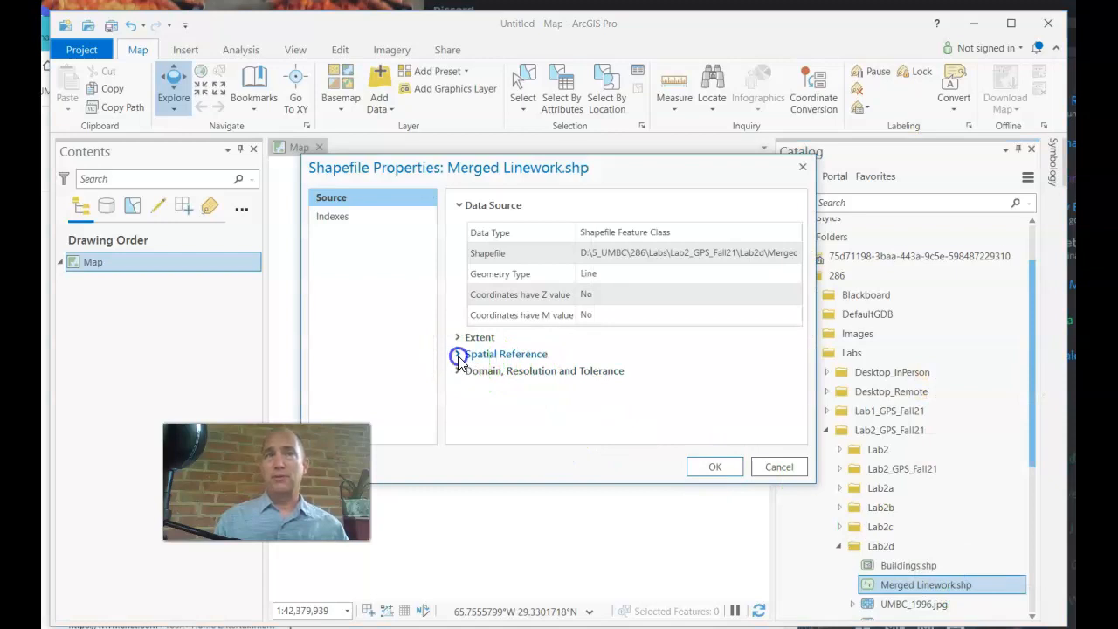
{"action": "left_click", "coordinate": [636, 456]}
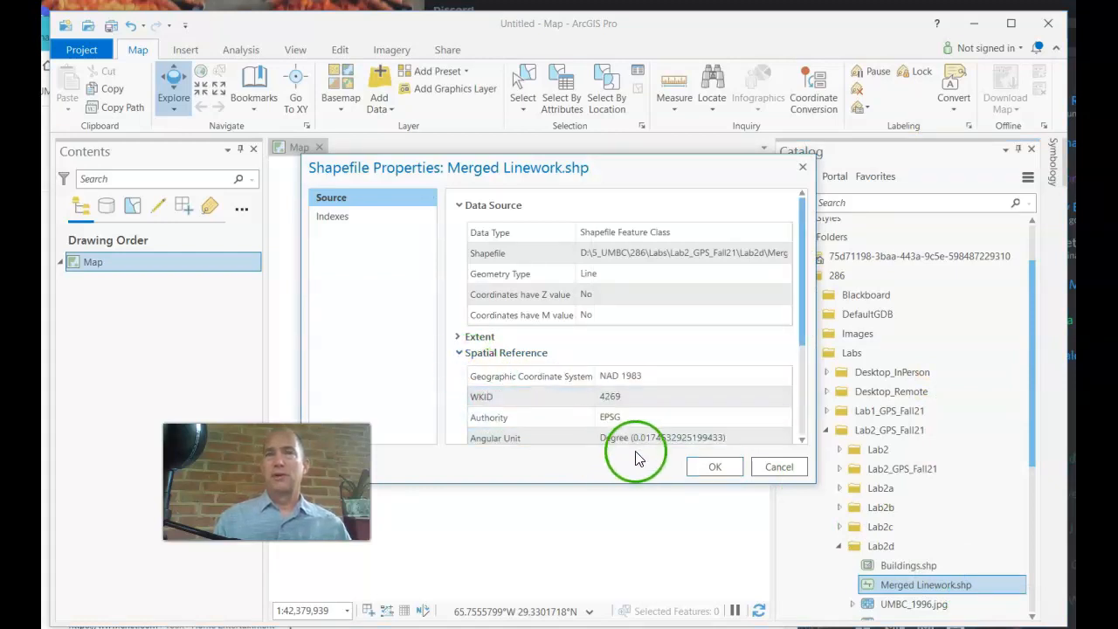
{"action": "left_click", "coordinate": [633, 375]}
{"action": "left_click", "coordinate": [585, 376]}
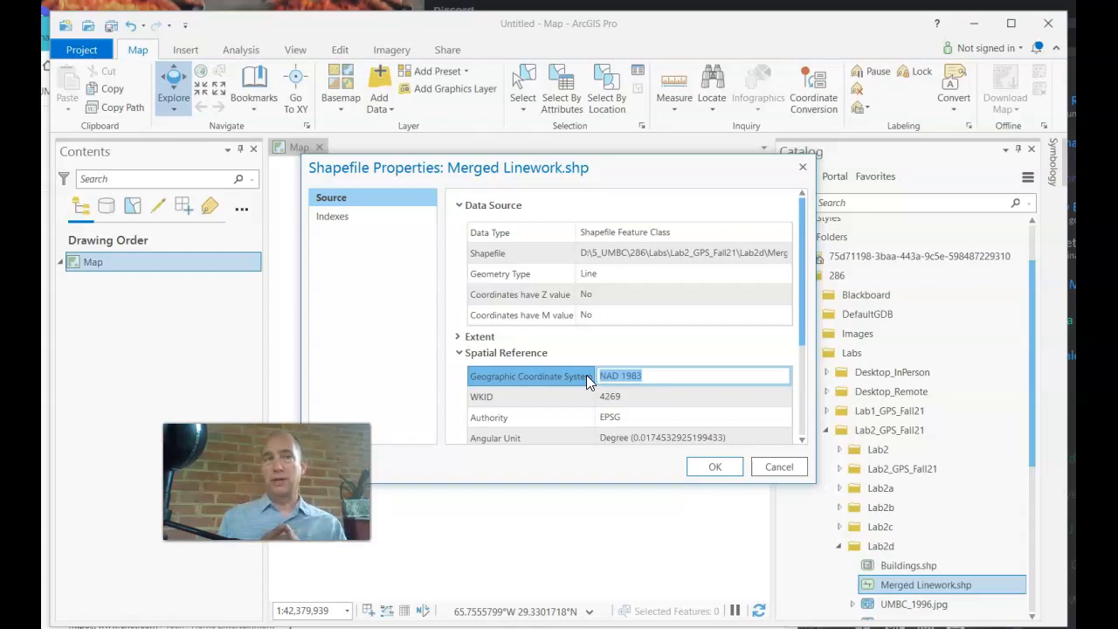
Inspect the GRS 1980 spheroid's semiminor axis value and the angular unit value
{"action": "scroll", "coordinate": [586, 376], "scroll_direction": "down", "scroll_amount": 4}
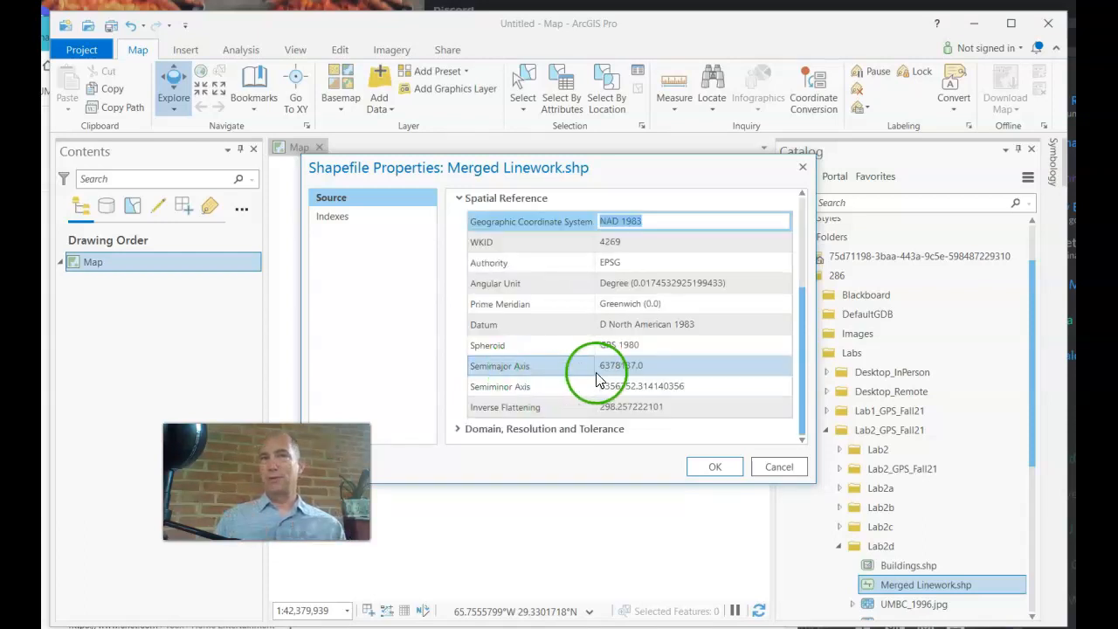
{"action": "left_click", "coordinate": [633, 387]}
{"action": "left_click", "coordinate": [697, 384]}
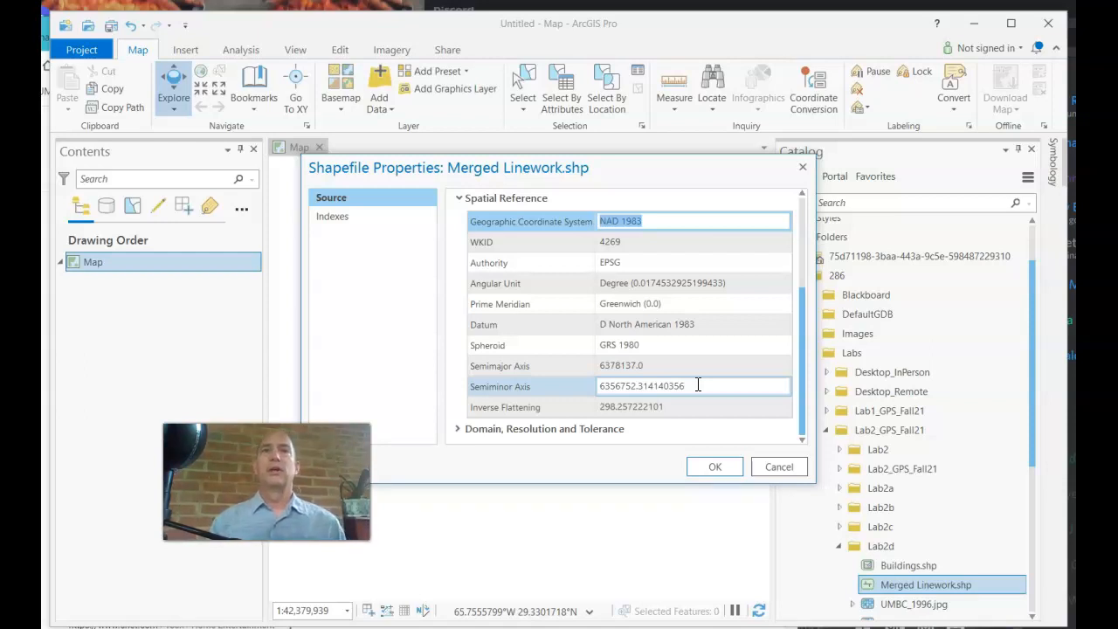
{"action": "left_click", "coordinate": [667, 282]}
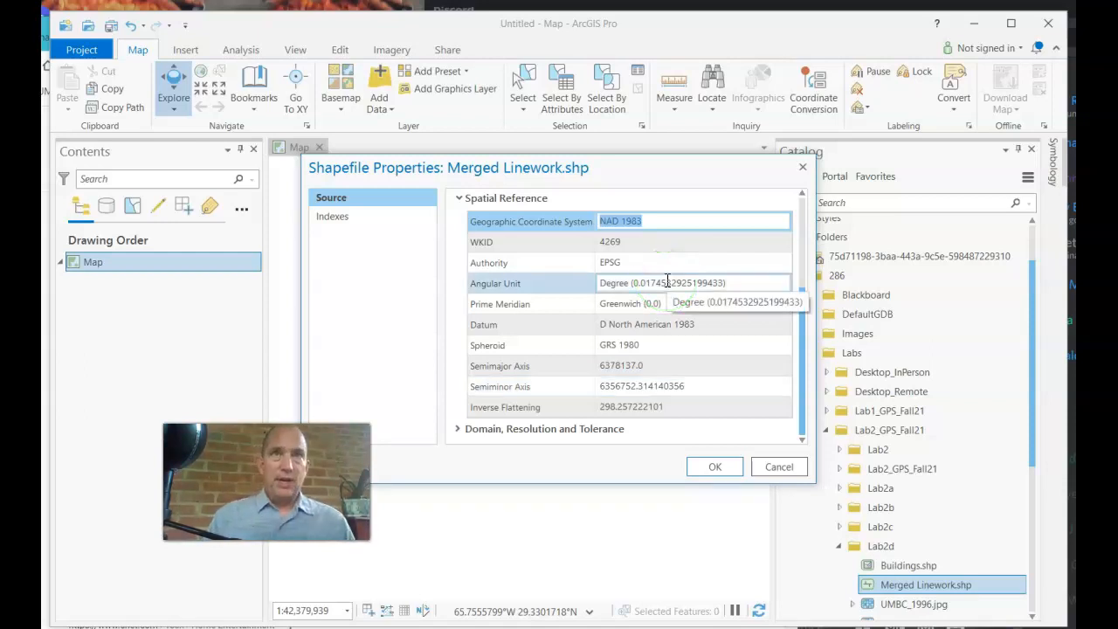
{"action": "scroll", "coordinate": [667, 282], "scroll_direction": "up", "scroll_amount": 3}
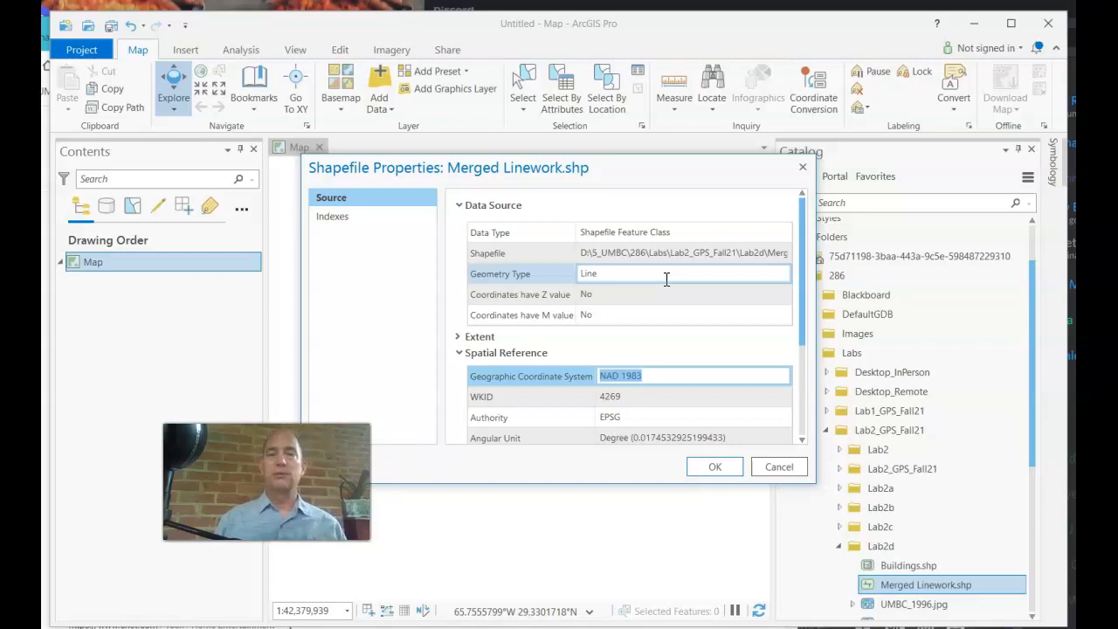
{"action": "left_click", "coordinate": [669, 264]}
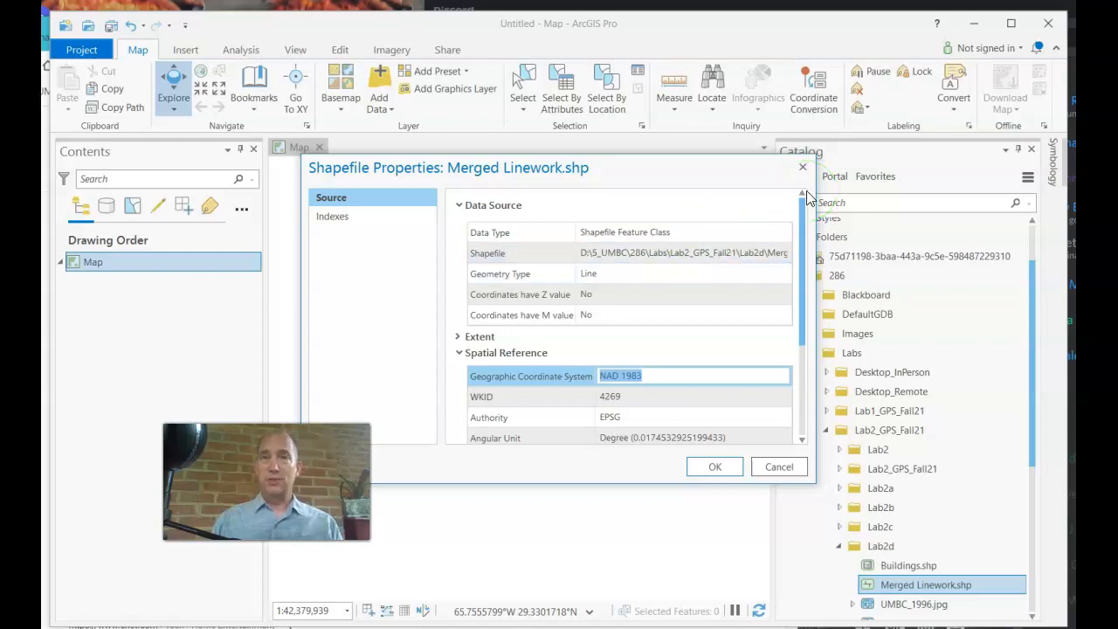
Highlight the NAD 1983 name and the Degree angular unit, then cancel the properties unchanged
{"action": "left_click", "coordinate": [712, 375]}
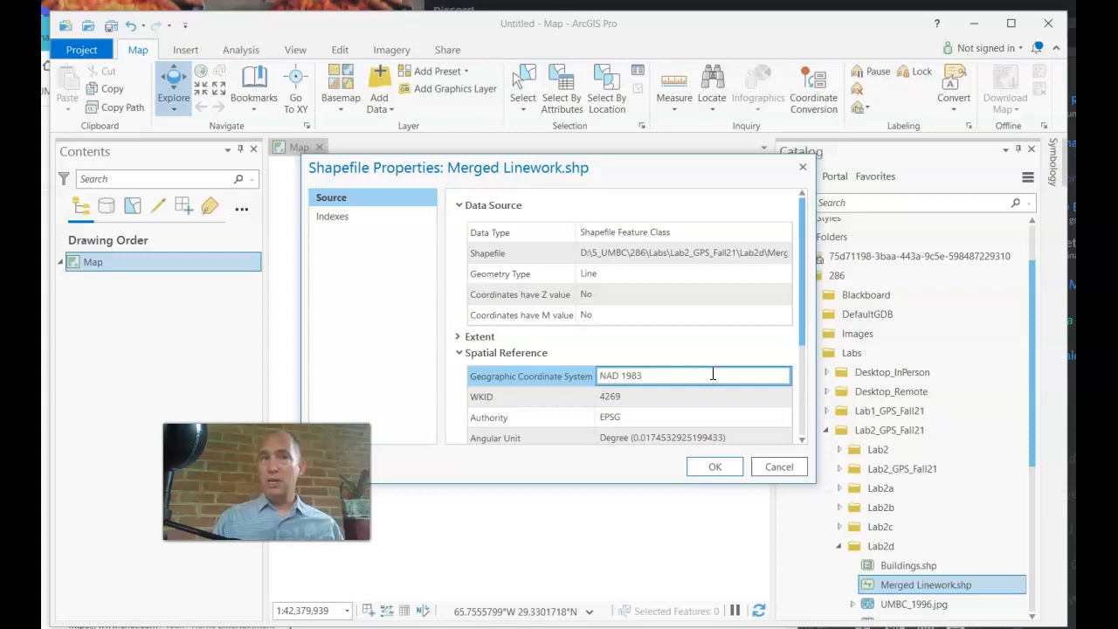
{"action": "scroll", "coordinate": [711, 376], "scroll_direction": "down", "scroll_amount": 3}
{"action": "left_click", "coordinate": [599, 283]}
{"action": "left_click_drag", "start_coordinate": [599, 283], "coordinate": [625, 282]}
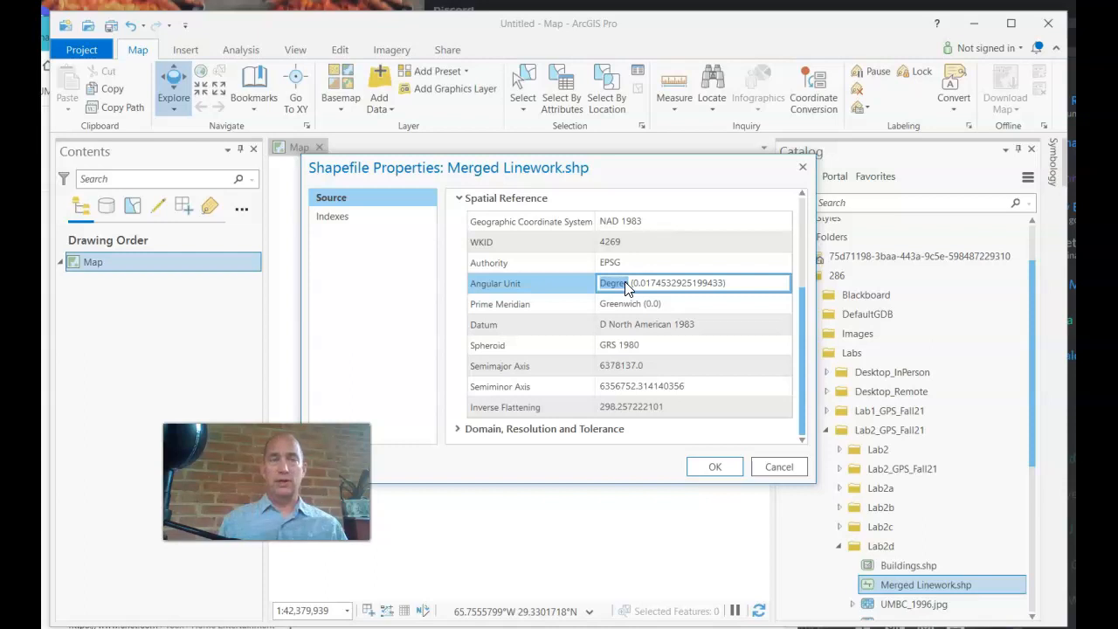
{"action": "left_click", "coordinate": [778, 466]}
Show Buildings.shp's projection: NAD 1983 StatePlane Maryland FIPS 1900, Lambert Conformal Conic, WKID 2248
{"action": "right_click", "coordinate": [902, 568]}
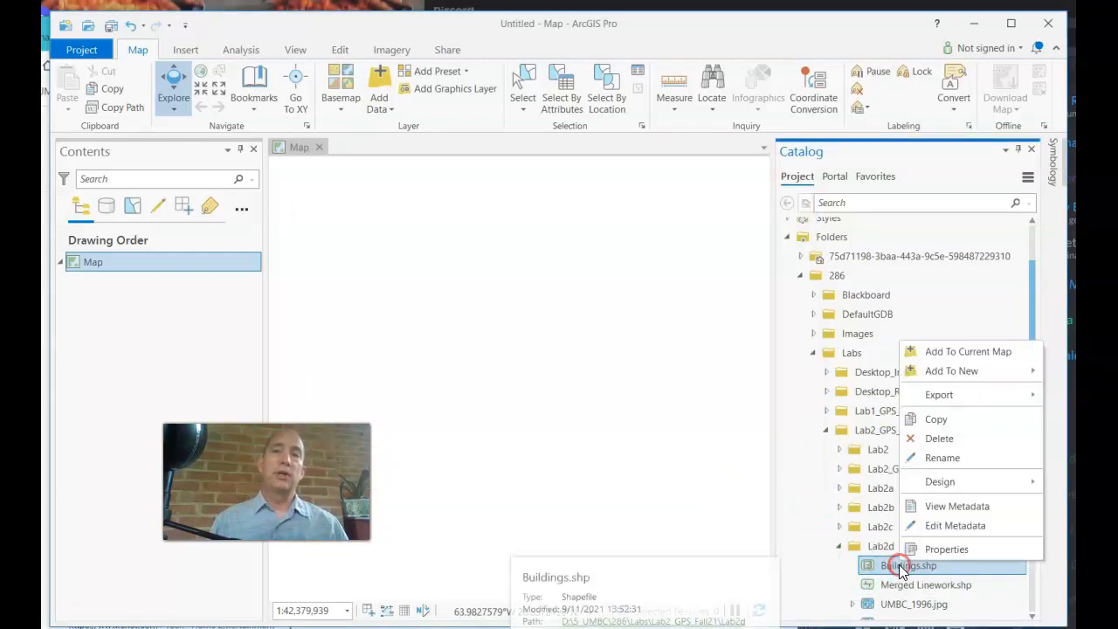
{"action": "left_click", "coordinate": [937, 550]}
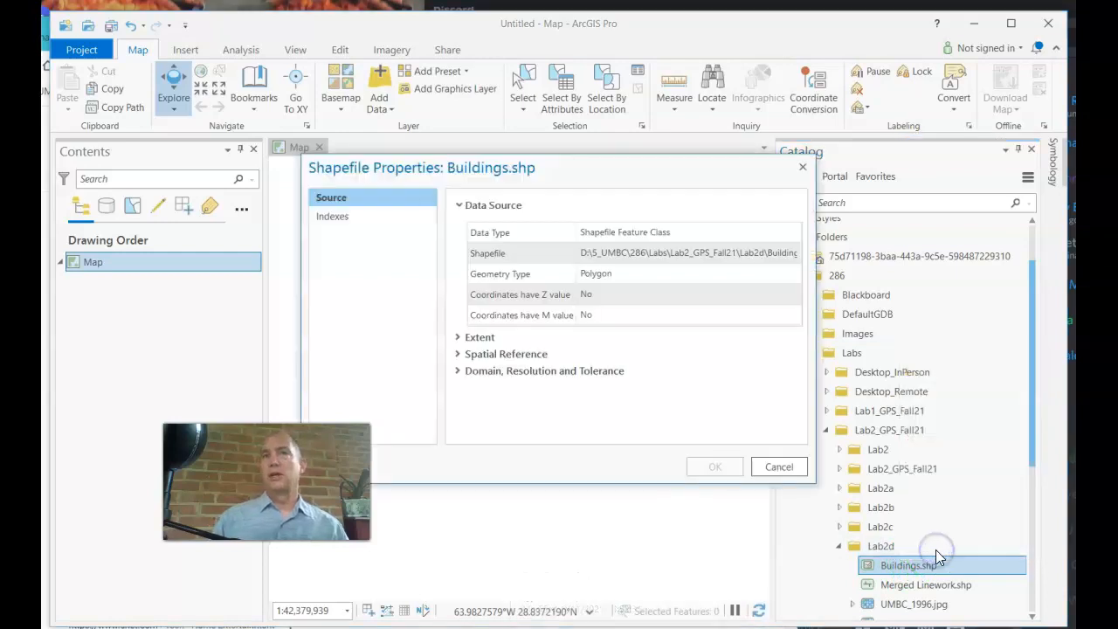
{"action": "left_click", "coordinate": [458, 358]}
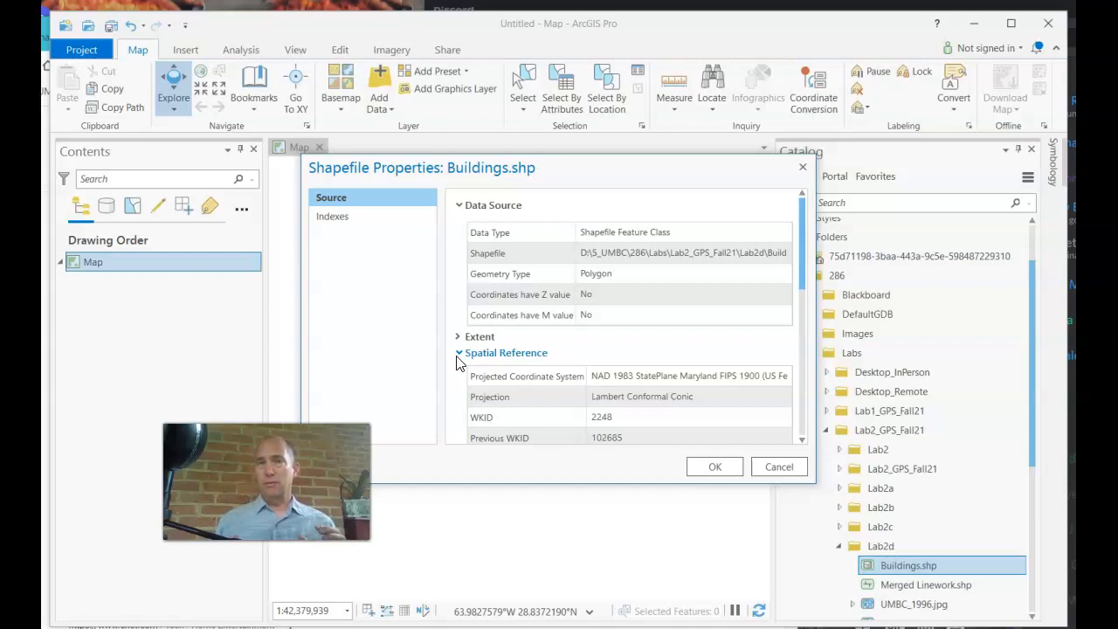
{"action": "left_click", "coordinate": [579, 377]}
{"action": "left_click", "coordinate": [591, 374]}
{"action": "left_click_drag", "start_coordinate": [604, 375], "coordinate": [633, 375]}
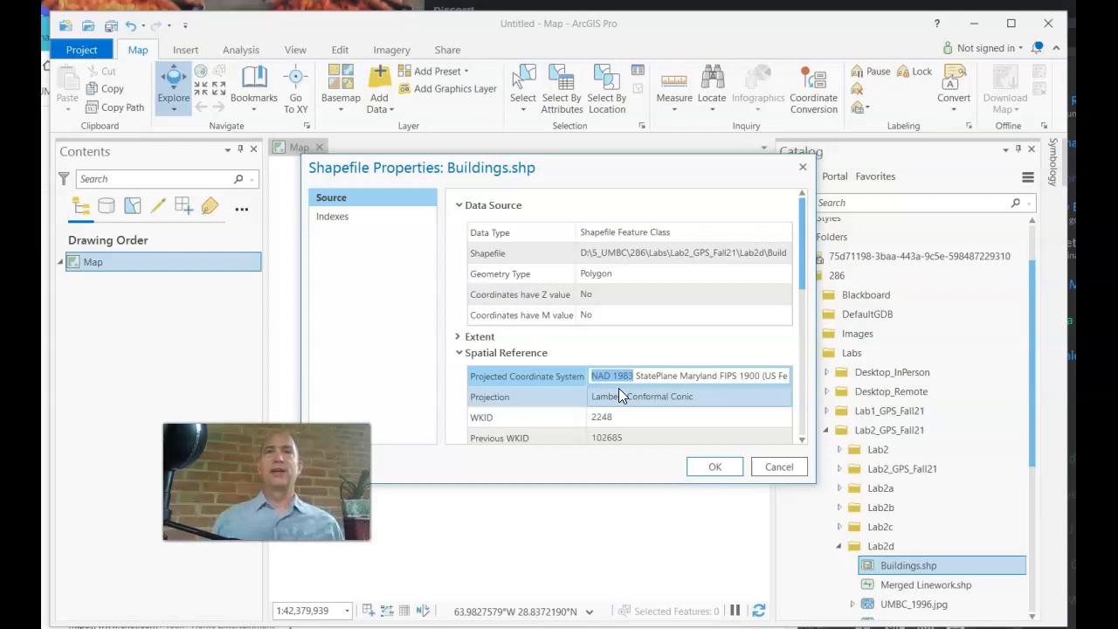
{"action": "scroll", "coordinate": [619, 395], "scroll_direction": "down", "scroll_amount": 3}
{"action": "left_click", "coordinate": [624, 395]}
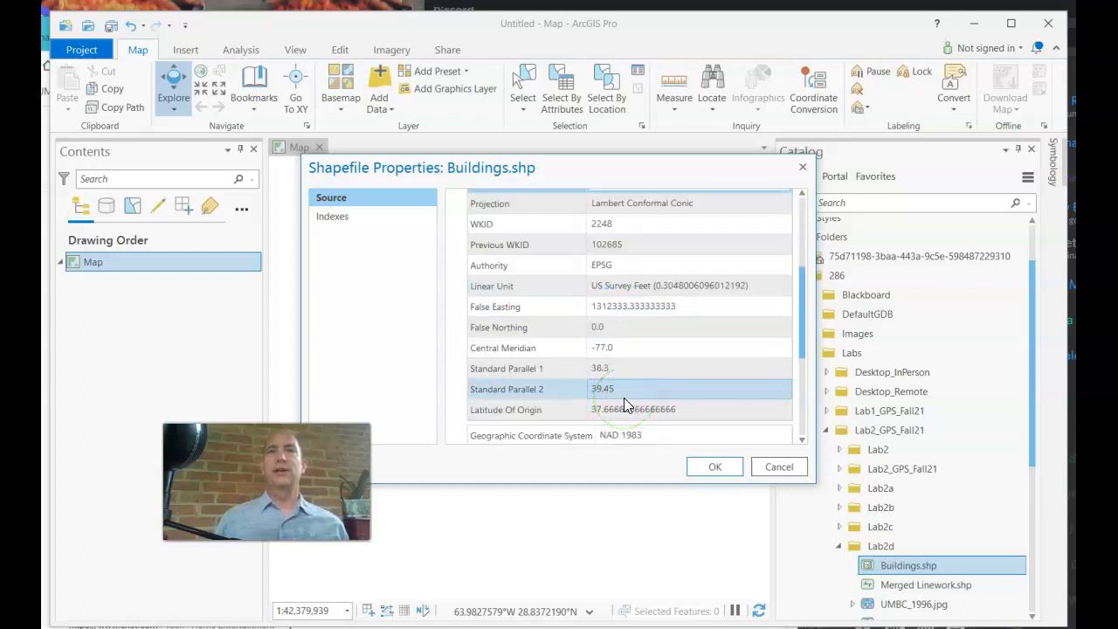
{"action": "left_click", "coordinate": [588, 307]}
{"action": "left_click", "coordinate": [589, 287]}
{"action": "left_click_drag", "start_coordinate": [591, 288], "coordinate": [651, 288]}
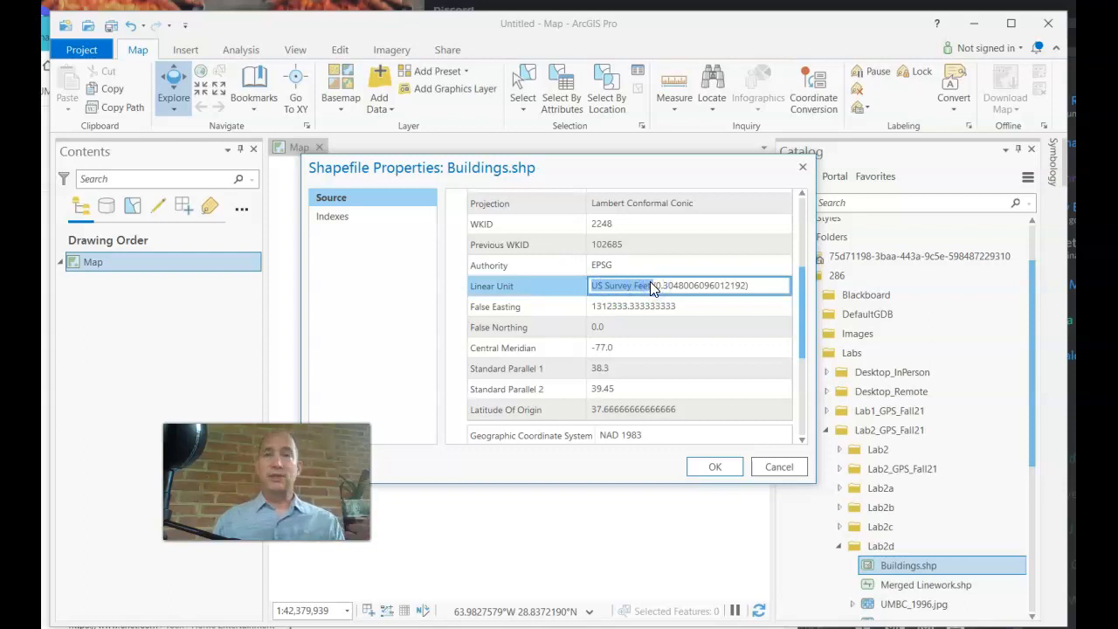
{"action": "left_click", "coordinate": [656, 301]}
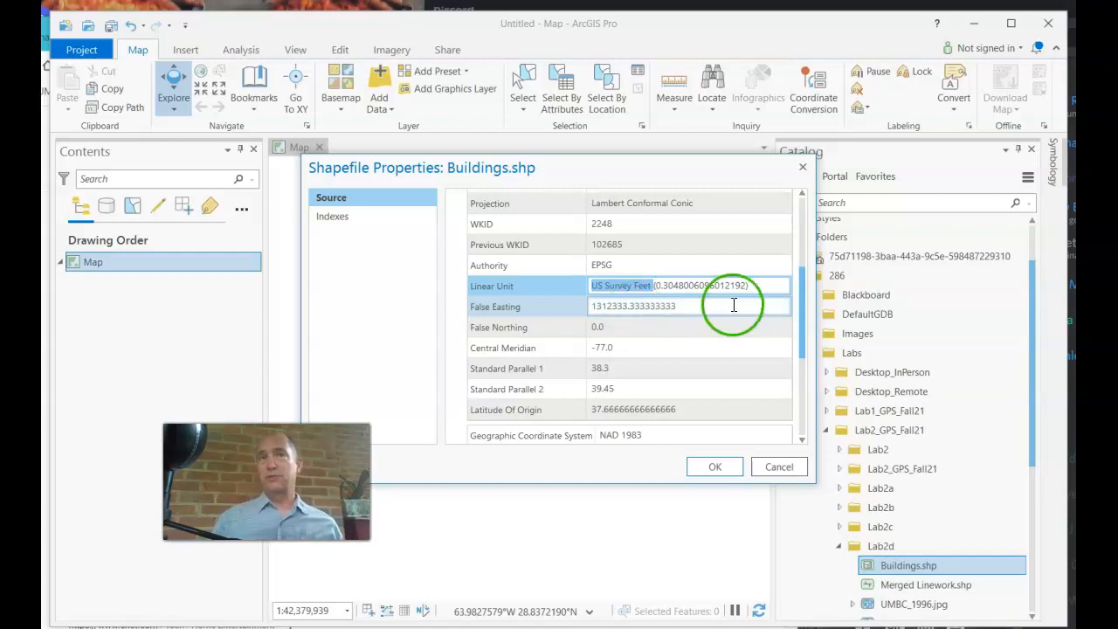
{"action": "left_click_drag", "start_coordinate": [801, 306], "coordinate": [790, 229]}
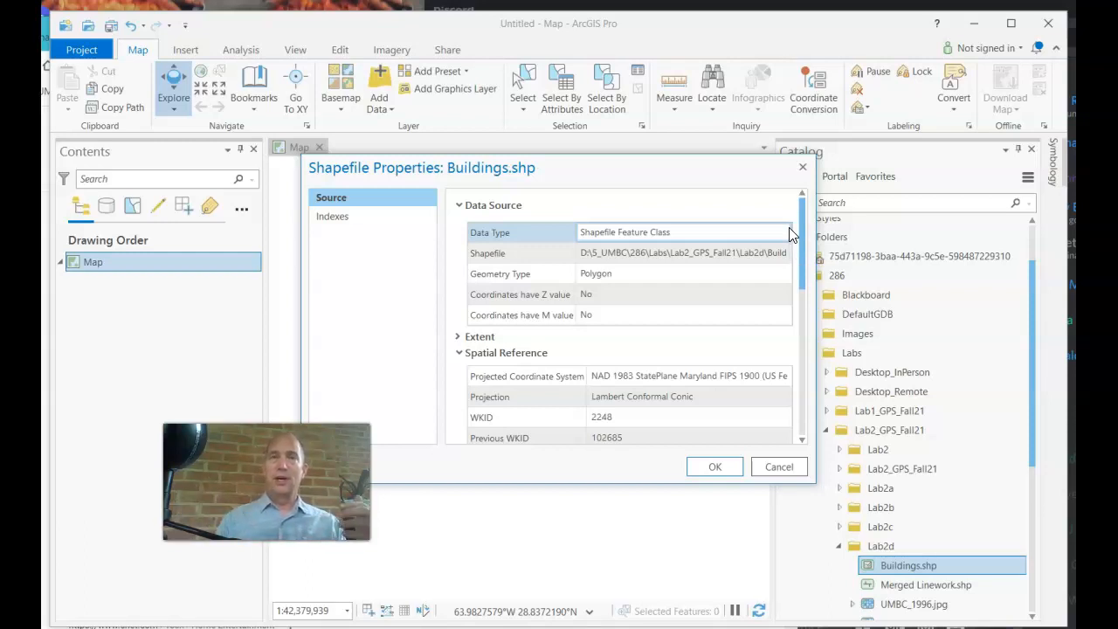
{"action": "left_click", "coordinate": [787, 466]}
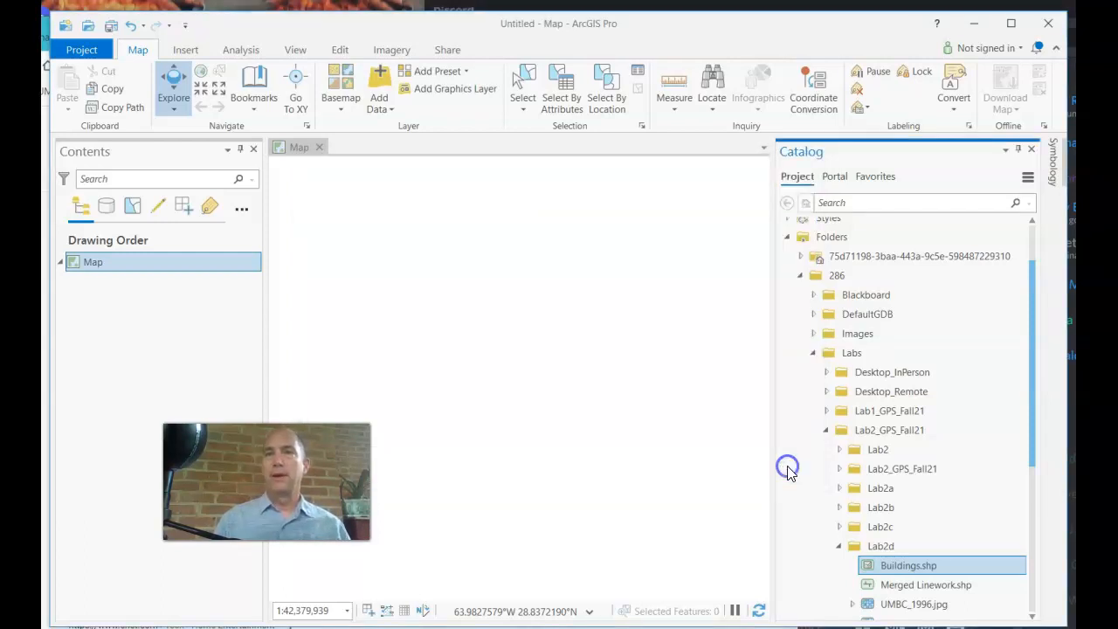
{"action": "scroll", "coordinate": [828, 477], "scroll_direction": "down", "scroll_amount": 2}
{"action": "left_click", "coordinate": [878, 567]}
{"action": "left_click", "coordinate": [891, 546]}
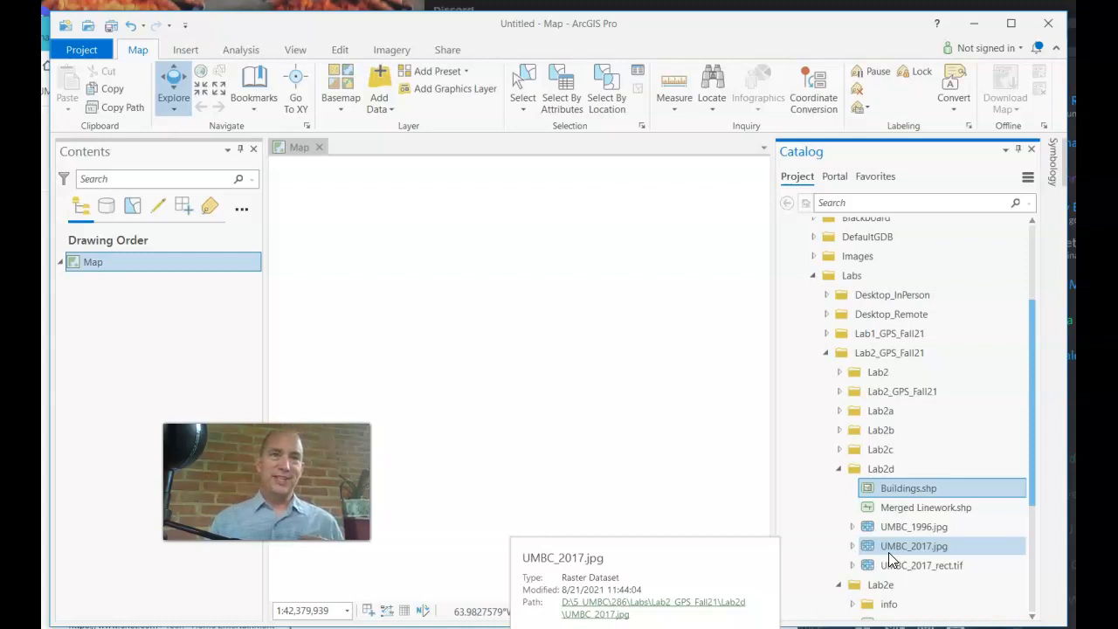
{"action": "left_click", "coordinate": [917, 529]}
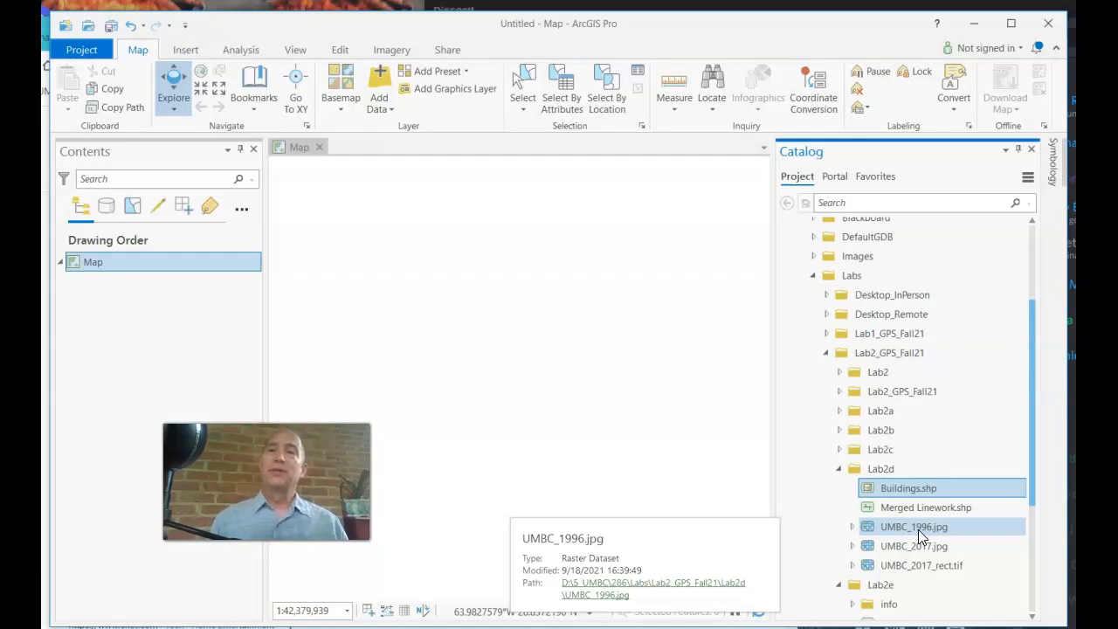
{"action": "left_click", "coordinate": [921, 547]}
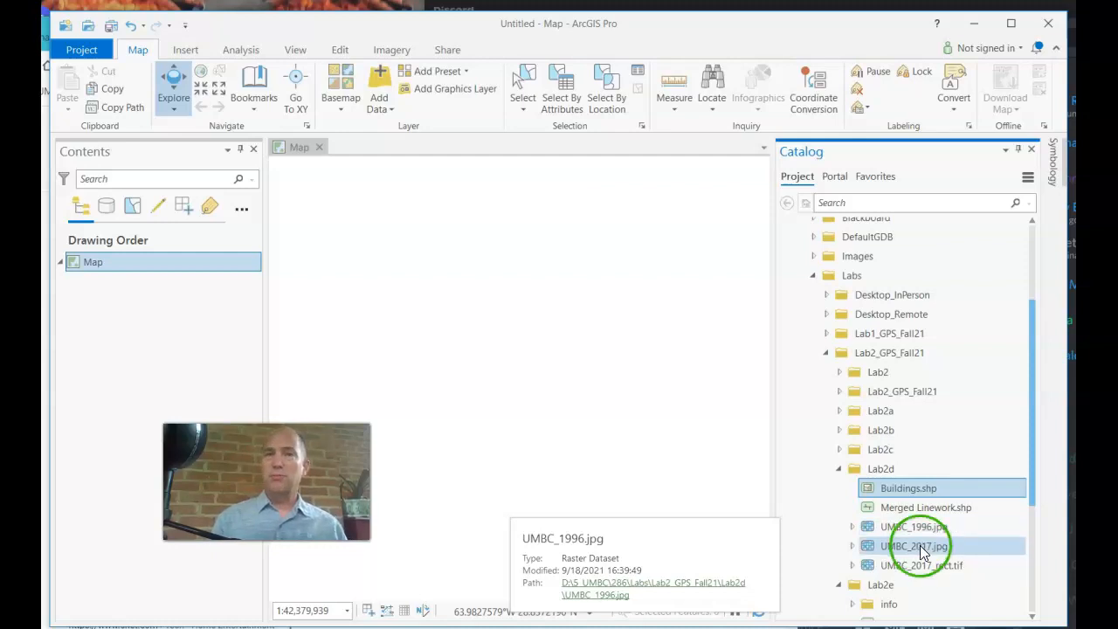
{"action": "right_click", "coordinate": [921, 547]}
{"action": "left_click", "coordinate": [965, 531]}
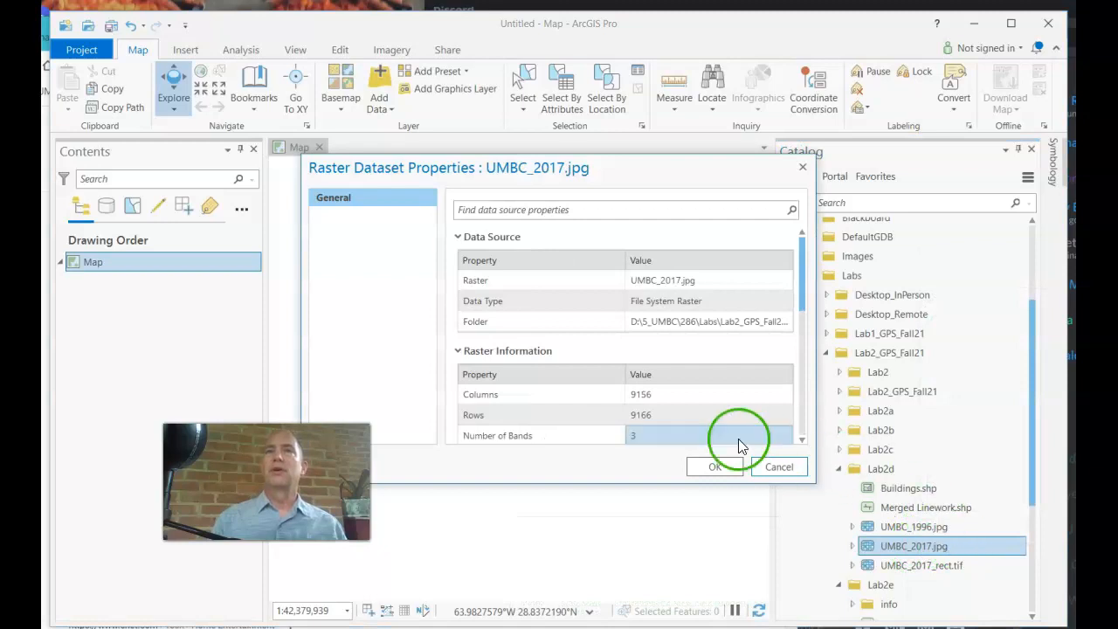
{"action": "scroll", "coordinate": [562, 400], "scroll_direction": "down", "scroll_amount": 3}
{"action": "scroll", "coordinate": [562, 402], "scroll_direction": "down", "scroll_amount": 3}
{"action": "left_click", "coordinate": [458, 412]}
{"action": "scroll", "coordinate": [524, 418], "scroll_direction": "down", "scroll_amount": 1}
{"action": "left_click", "coordinate": [524, 411]}
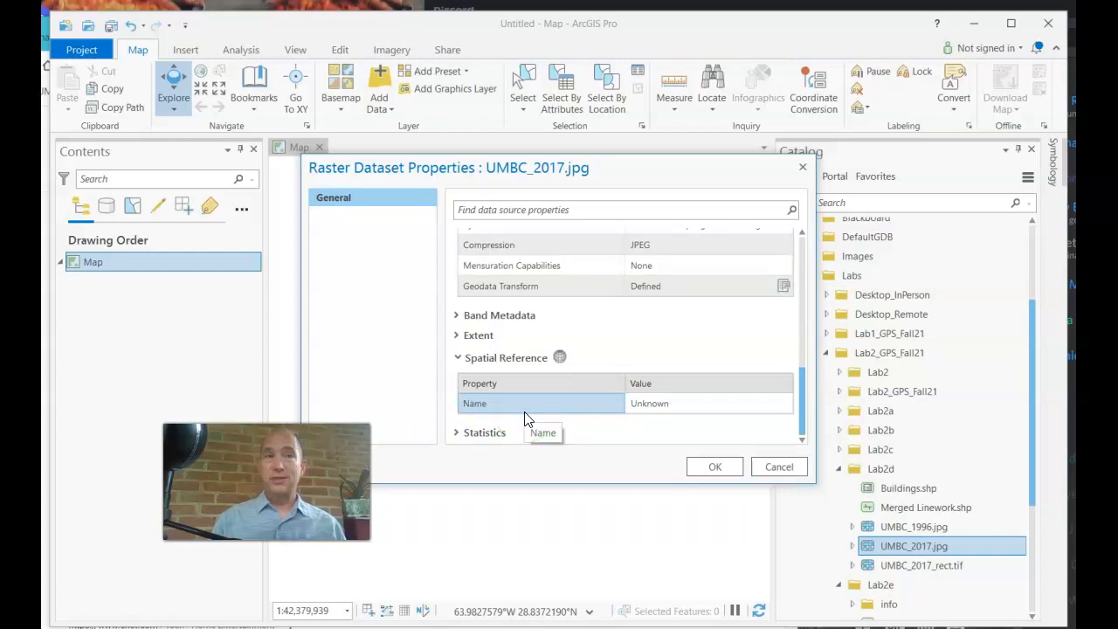
{"action": "left_click", "coordinate": [790, 467]}
{"action": "left_click", "coordinate": [933, 528]}
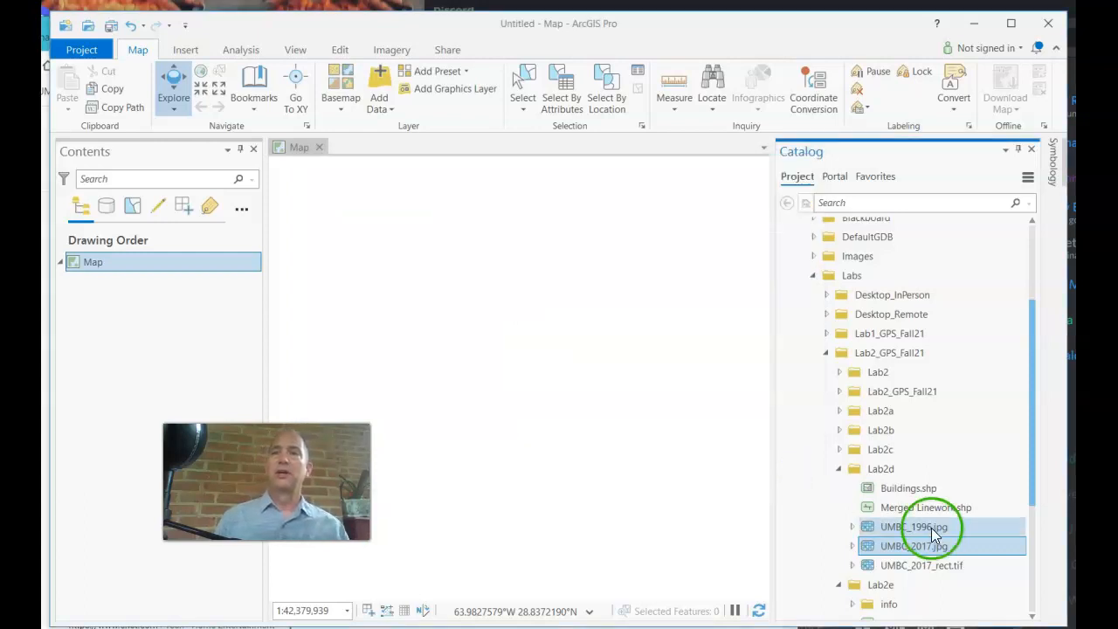
{"action": "right_click", "coordinate": [931, 529]}
{"action": "left_click", "coordinate": [987, 511]}
{"action": "left_click", "coordinate": [758, 441]}
{"action": "left_click_drag", "start_coordinate": [800, 299], "coordinate": [782, 428]}
{"action": "left_click", "coordinate": [520, 415]}
{"action": "left_click", "coordinate": [489, 411]}
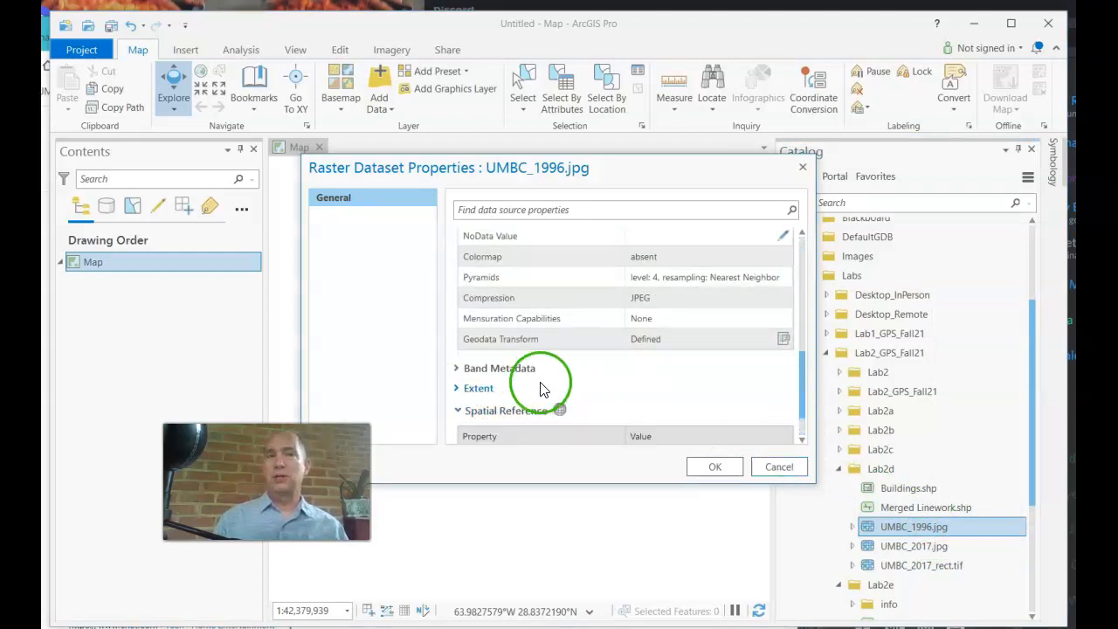
{"action": "scroll", "coordinate": [541, 387], "scroll_direction": "down", "scroll_amount": 2}
{"action": "left_click", "coordinate": [782, 469]}
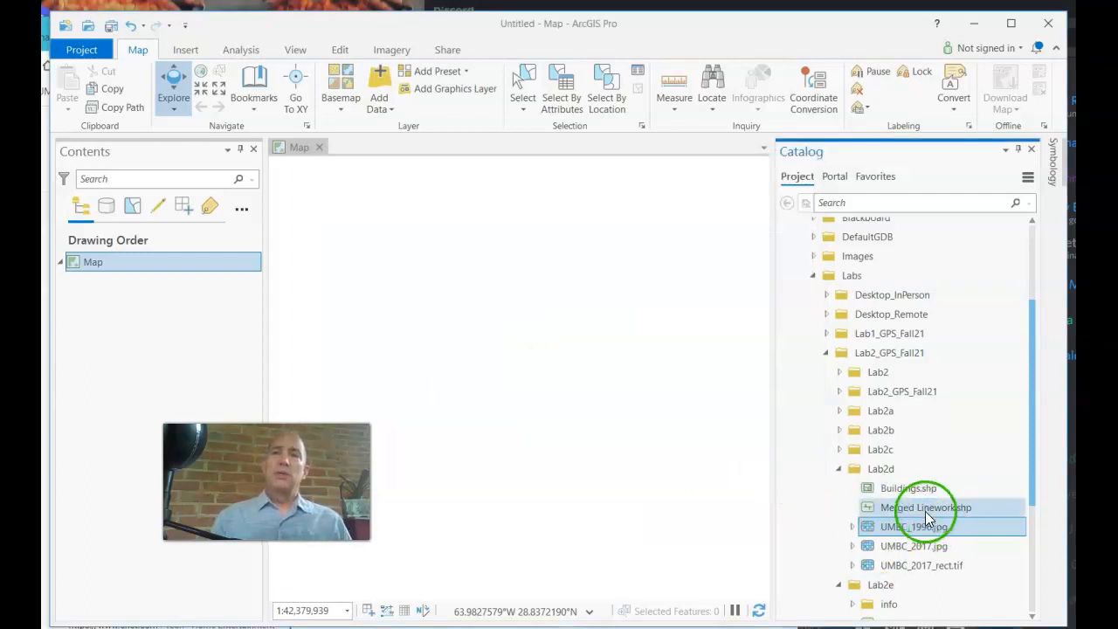
{"action": "mouse_move", "coordinate": [919, 490]}
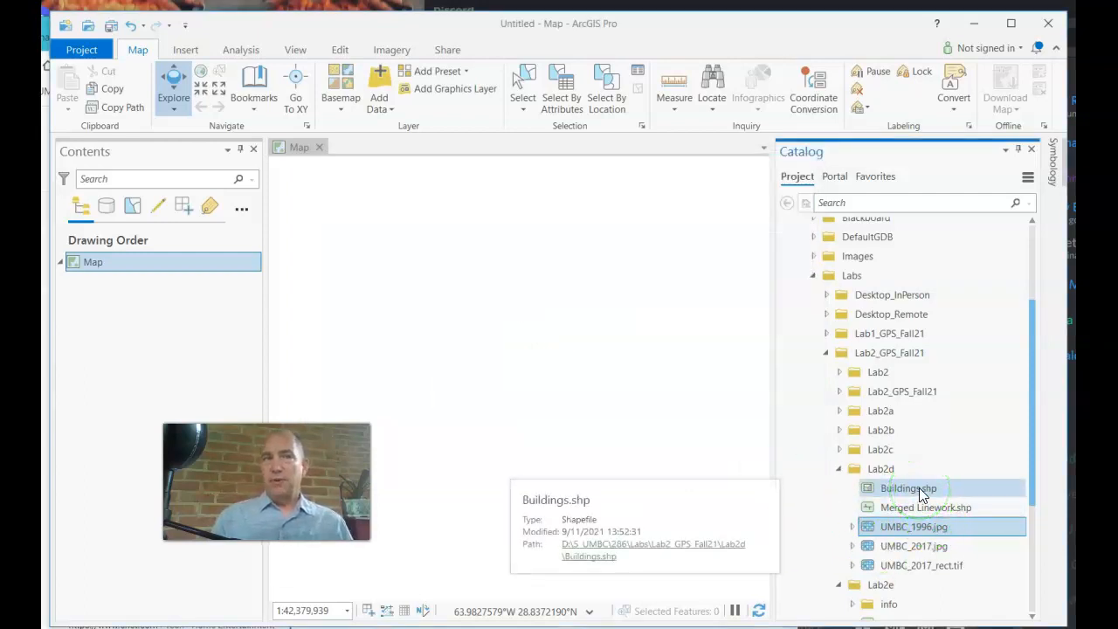
{"action": "right_click", "coordinate": [141, 263]}
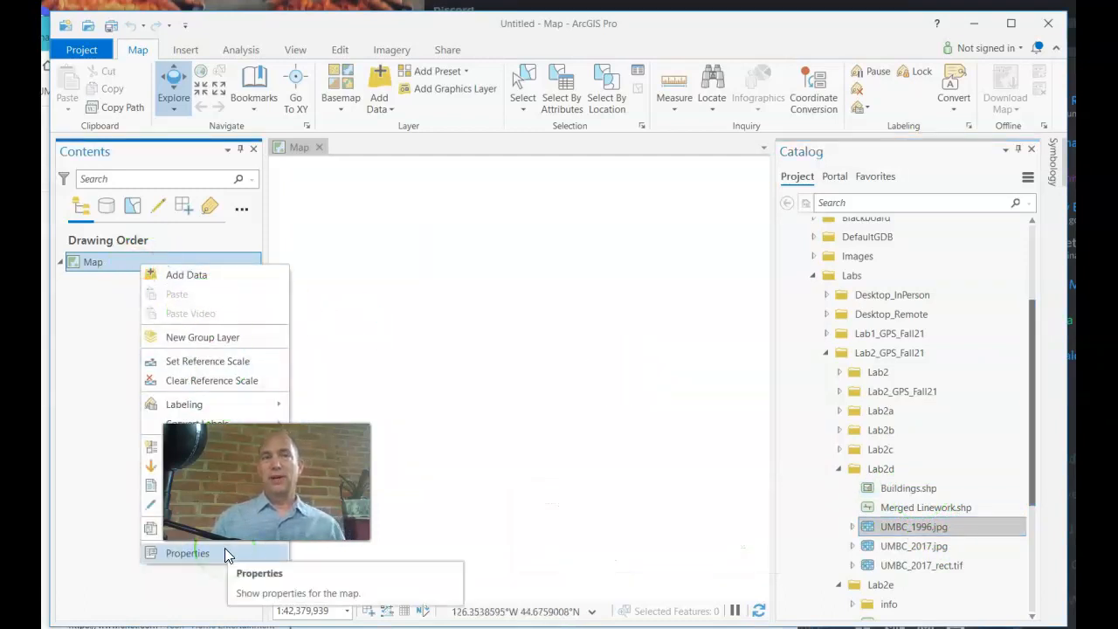
{"action": "left_click", "coordinate": [225, 553]}
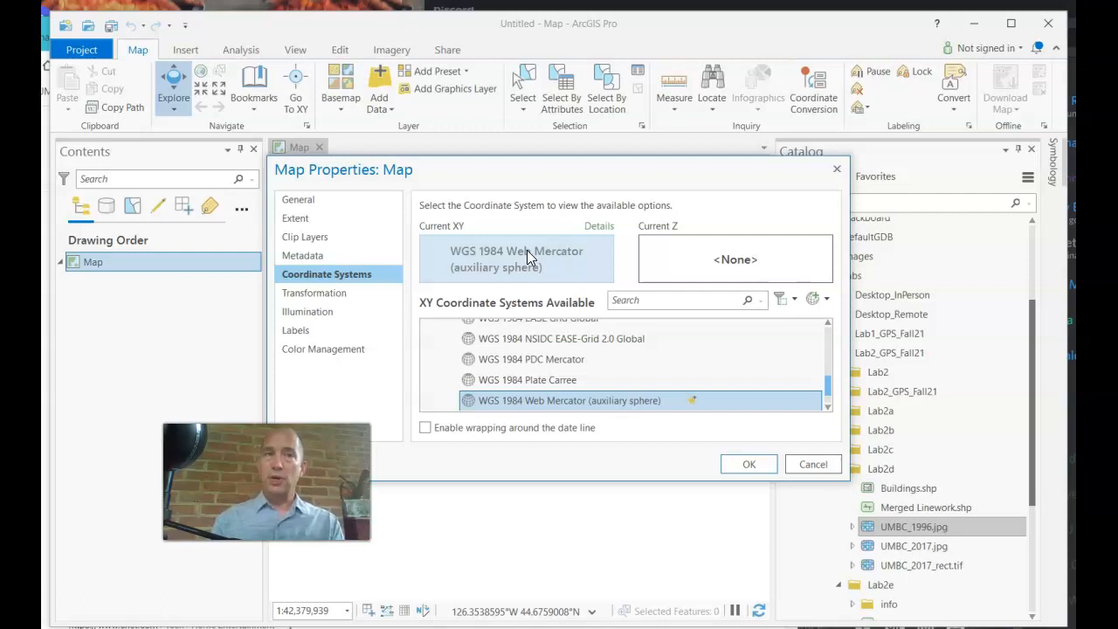
{"action": "left_click", "coordinate": [819, 471]}
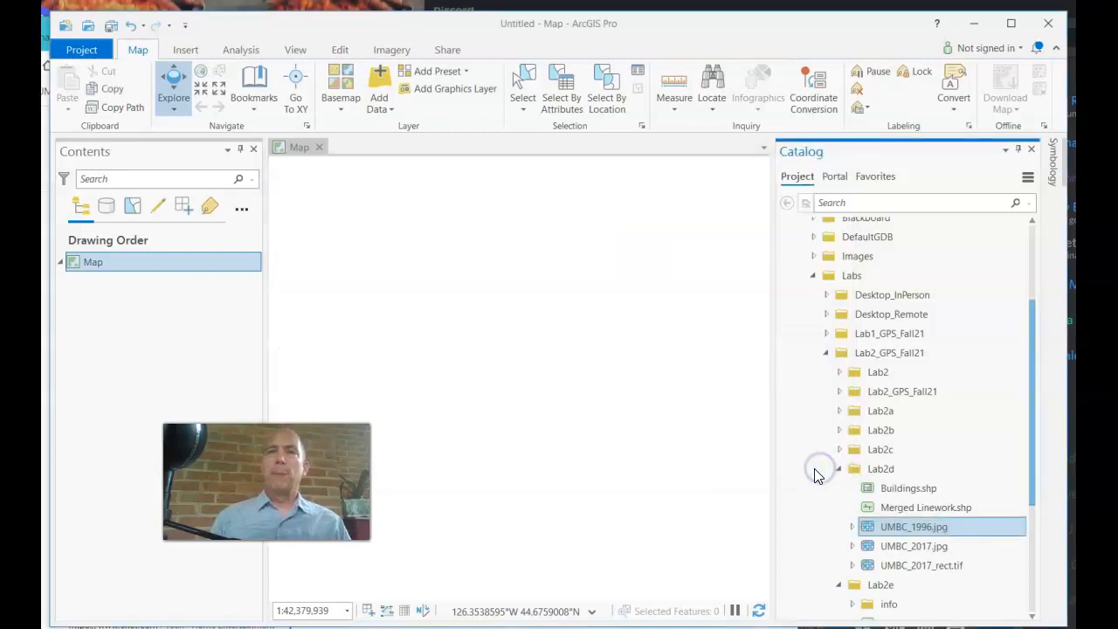
Add Buildings.shp to the map and confirm it adopts NAD 1983 StatePlane Maryland FIPS 1900 (US Feet)
{"action": "left_click", "coordinate": [911, 489]}
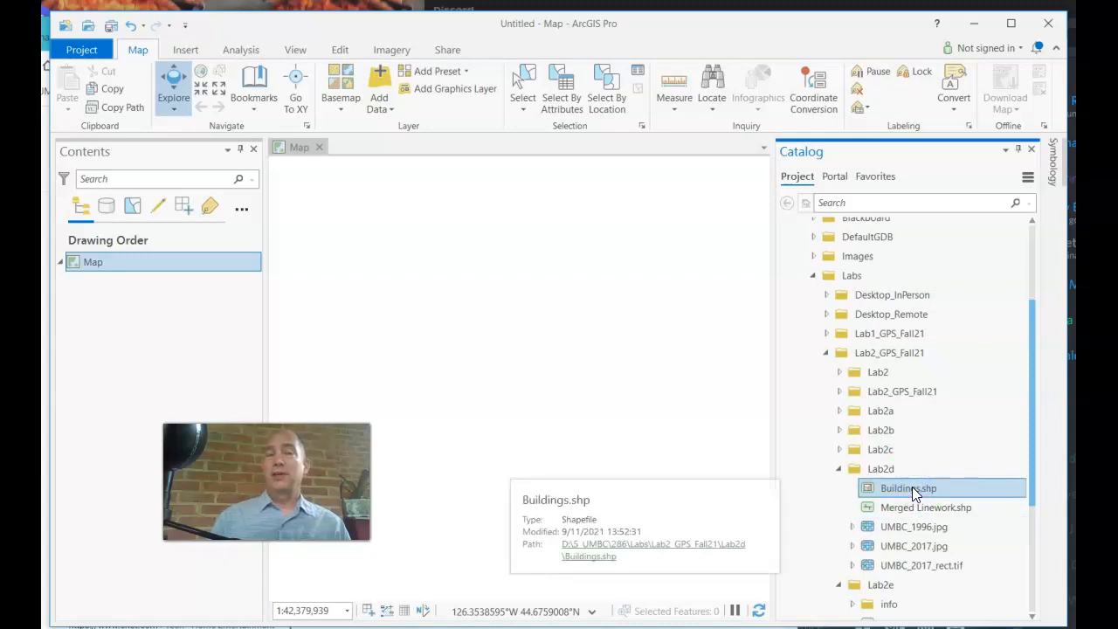
{"action": "left_click_drag", "start_coordinate": [912, 486], "coordinate": [171, 297]}
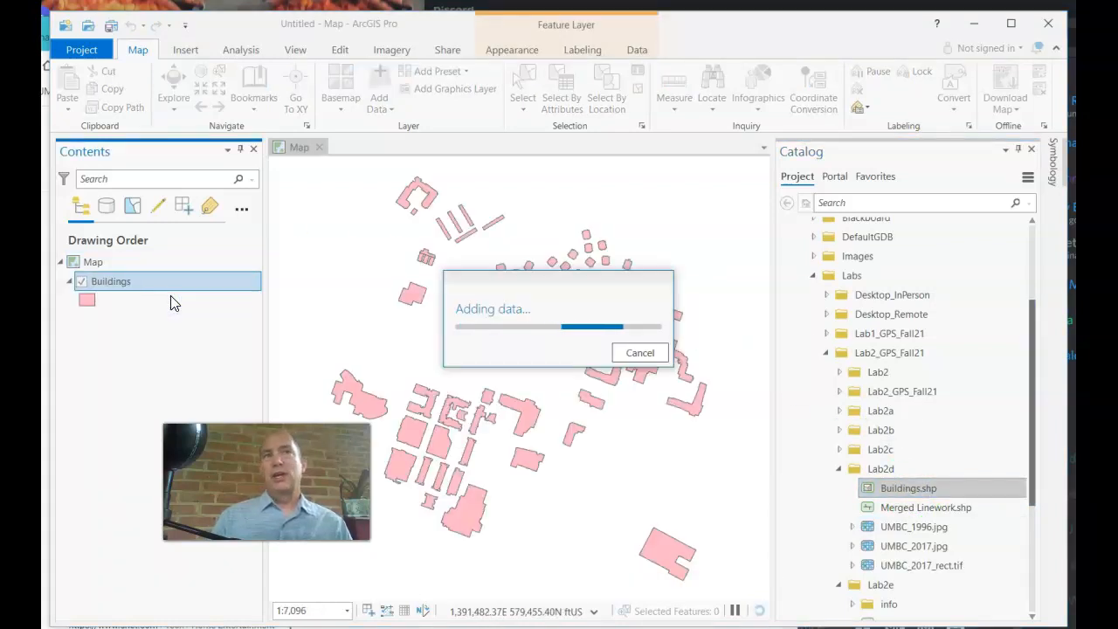
{"action": "left_click", "coordinate": [96, 263]}
{"action": "right_click", "coordinate": [96, 263]}
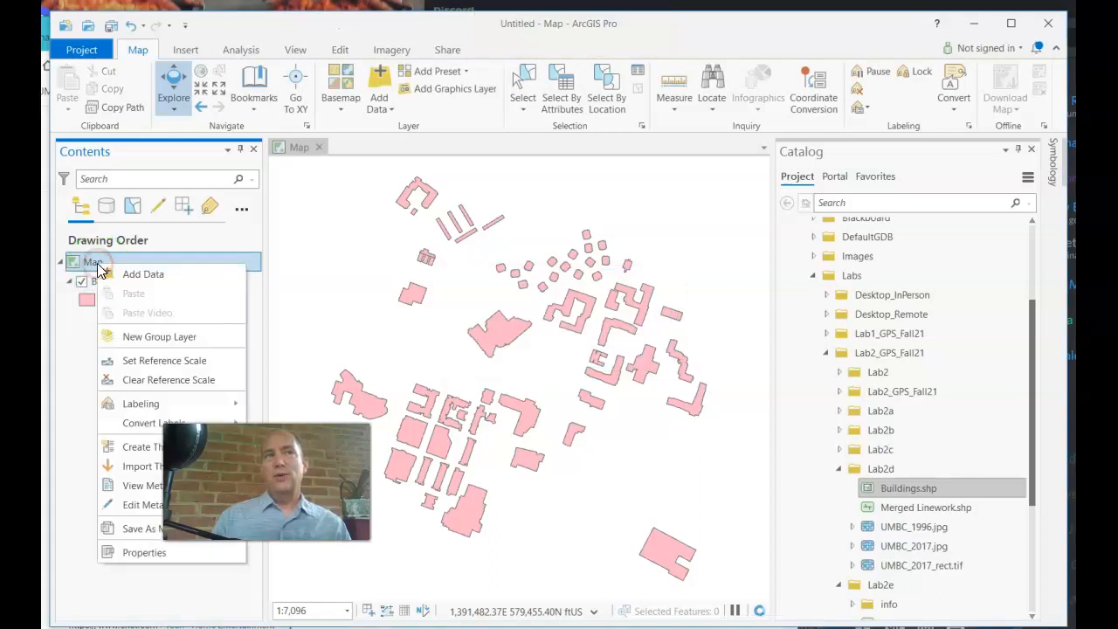
{"action": "left_click", "coordinate": [169, 557]}
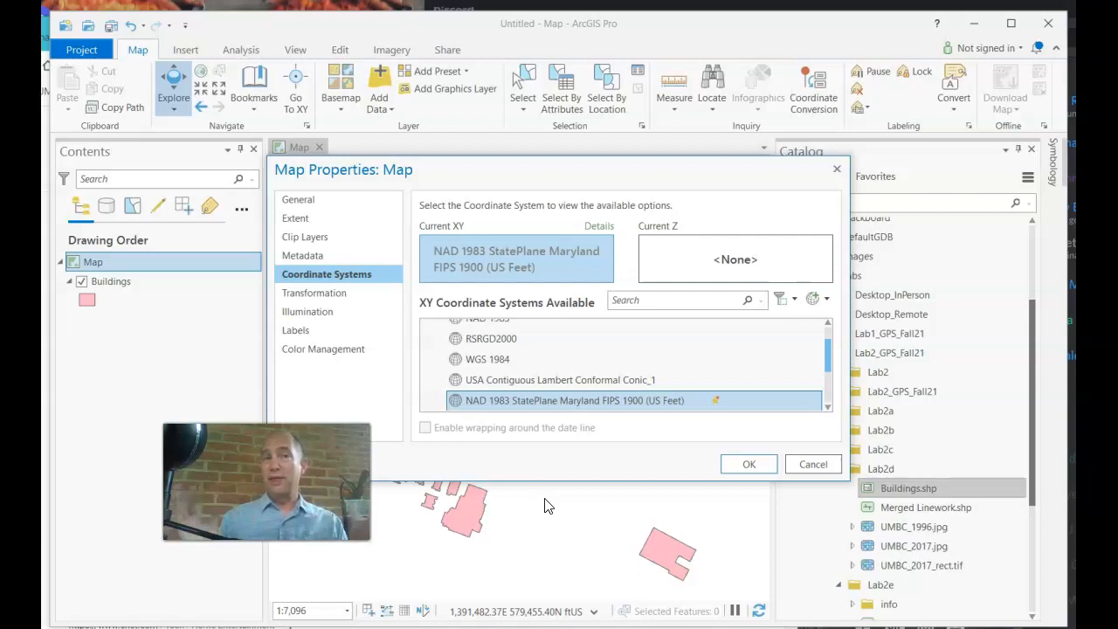
{"action": "left_click", "coordinate": [793, 468]}
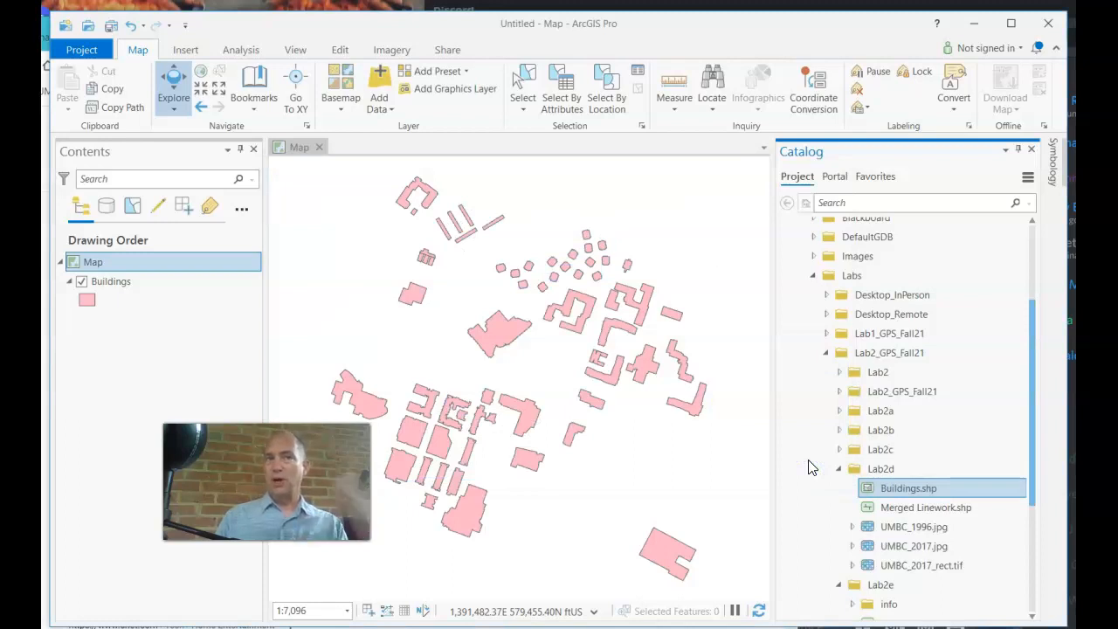
{"action": "left_click", "coordinate": [938, 507]}
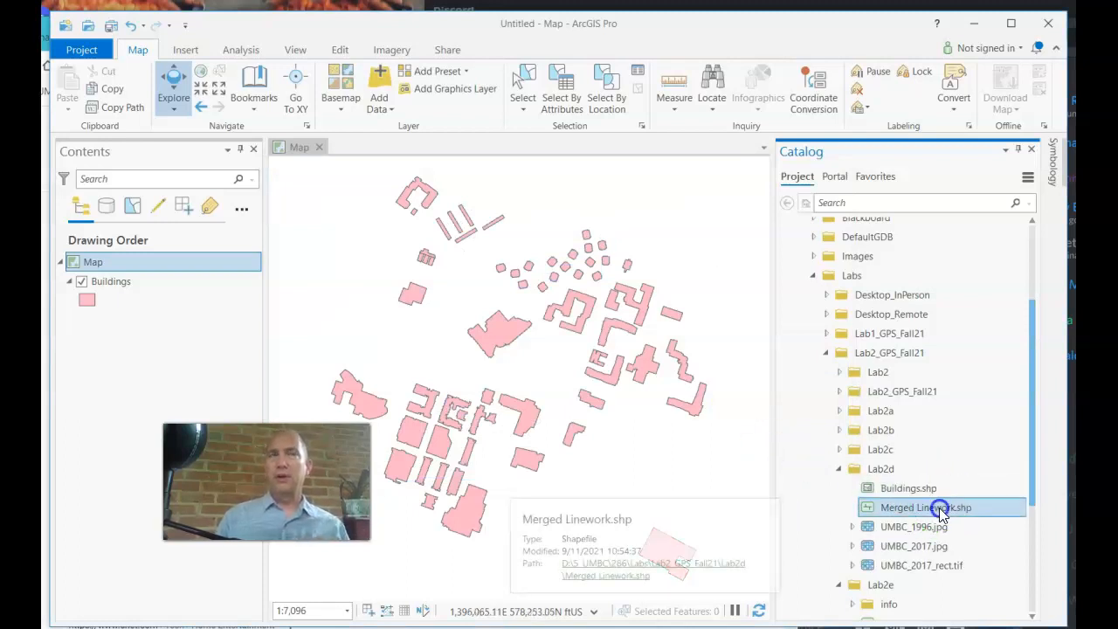
Add Merged Linework.shp and UMBC_1996.jpg to the map below the Buildings layer
{"action": "mouse_move", "coordinate": [939, 508]}
{"action": "left_mouse_down"}
{"action": "mouse_move", "coordinate": [646, 398]}
{"action": "mouse_move", "coordinate": [147, 355]}
{"action": "left_mouse_up"}
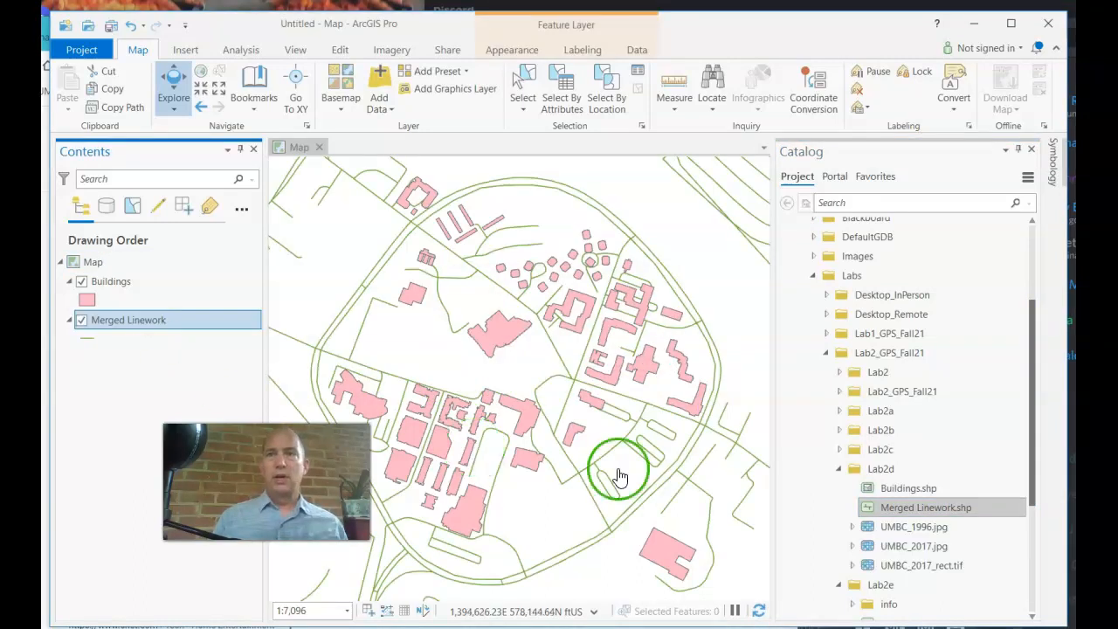
{"action": "left_click_drag", "start_coordinate": [908, 534], "coordinate": [157, 411]}
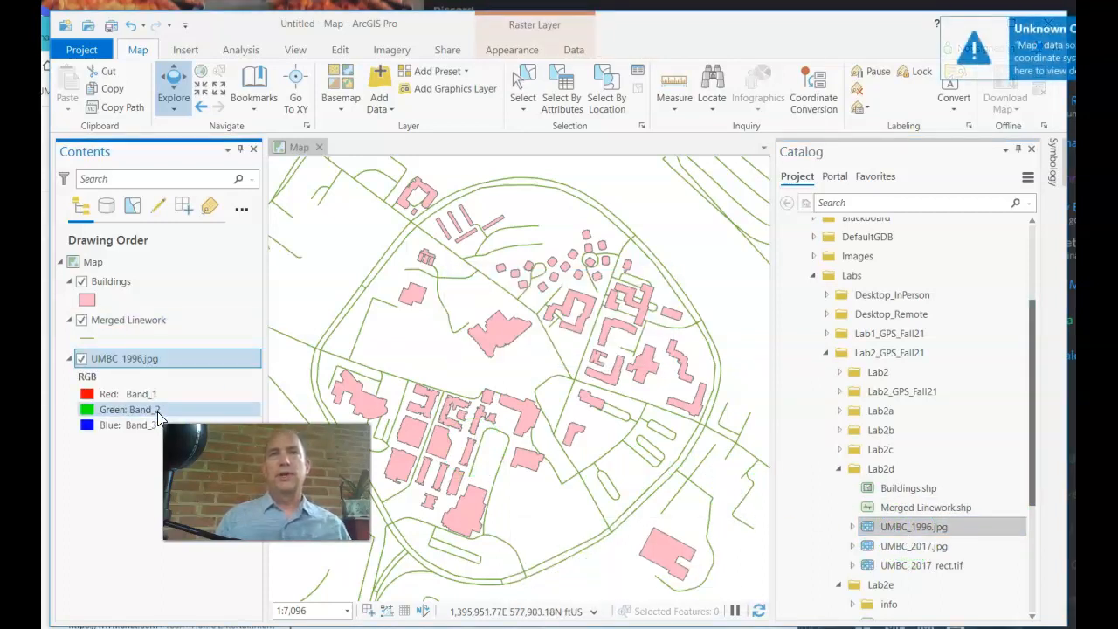
{"action": "left_click", "coordinate": [133, 356]}
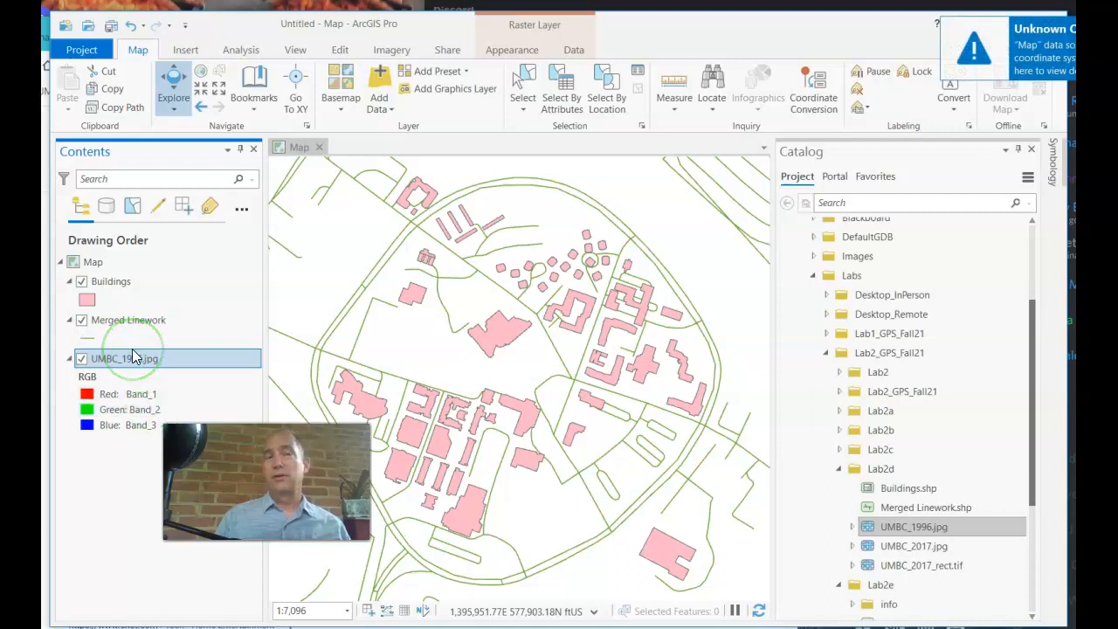
Zoom the map in and out to look for the UMBC_1996.jpg image
{"action": "left_click", "coordinate": [349, 320]}
{"action": "scroll", "coordinate": [469, 336], "scroll_direction": "down", "scroll_amount": 1}
{"action": "scroll", "coordinate": [469, 336], "scroll_direction": "down", "scroll_amount": 4}
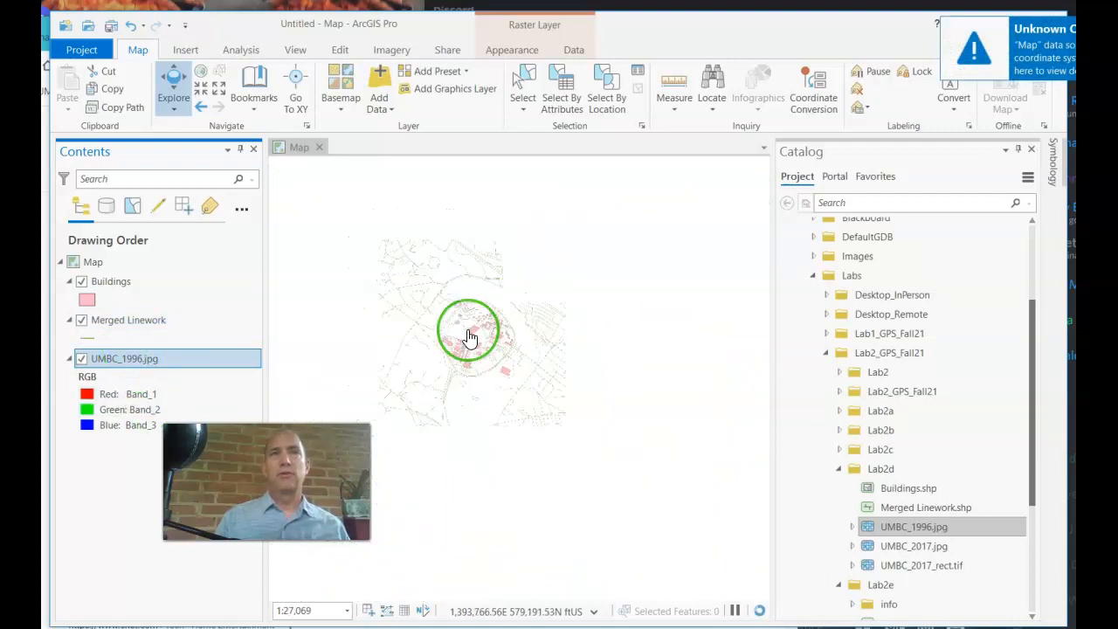
{"action": "scroll", "coordinate": [469, 336], "scroll_direction": "up", "scroll_amount": 2}
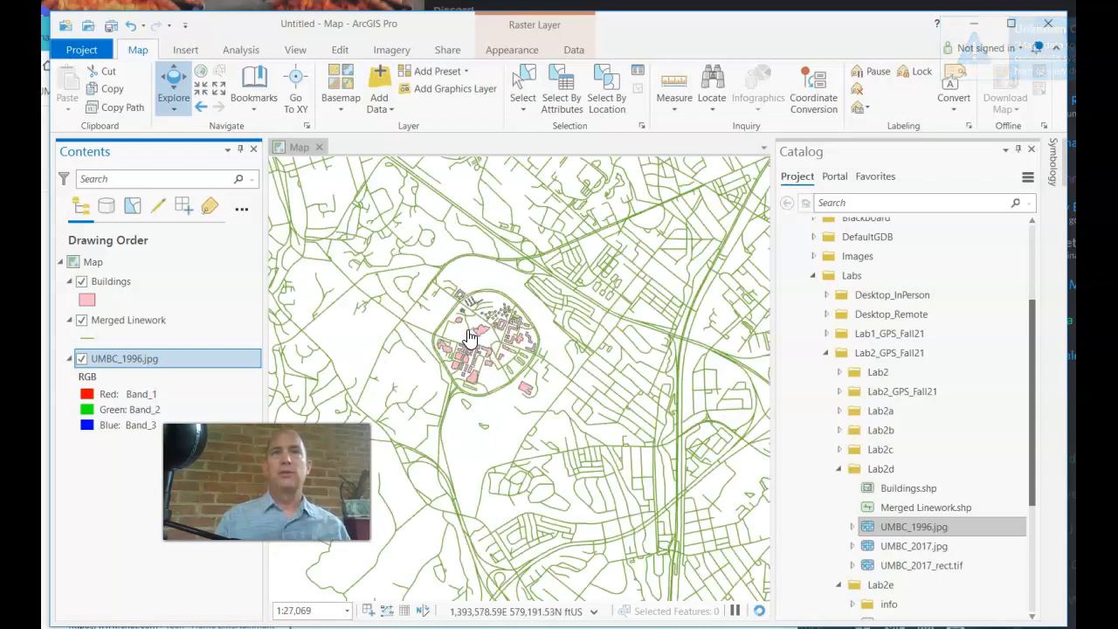
{"action": "scroll", "coordinate": [469, 336], "scroll_direction": "down", "scroll_amount": 4}
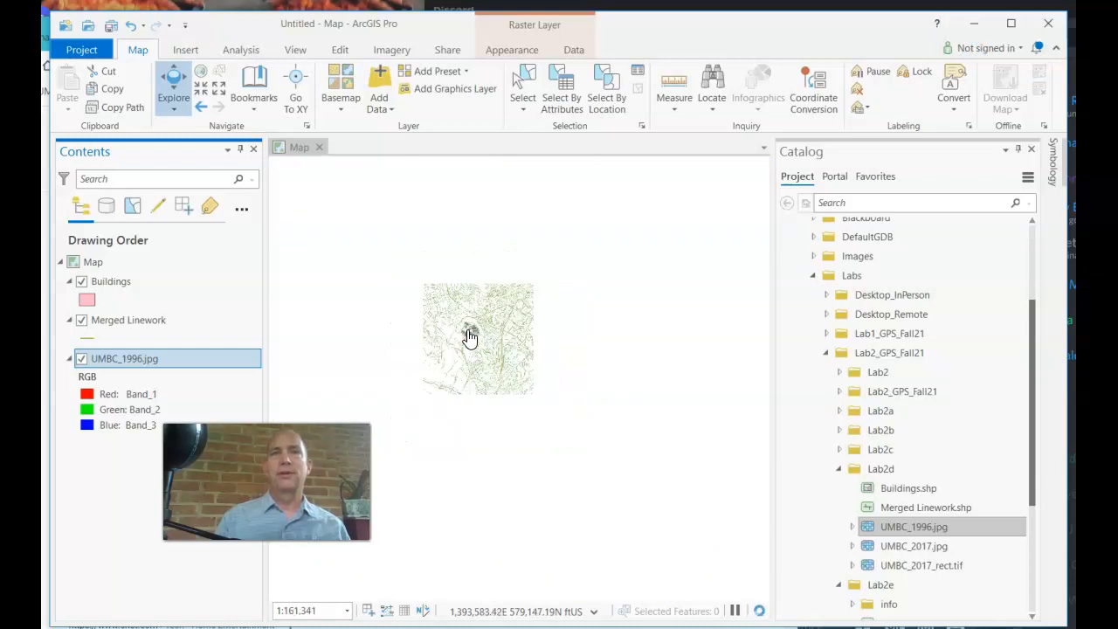
{"action": "scroll", "coordinate": [467, 337], "scroll_direction": "down", "scroll_amount": 3}
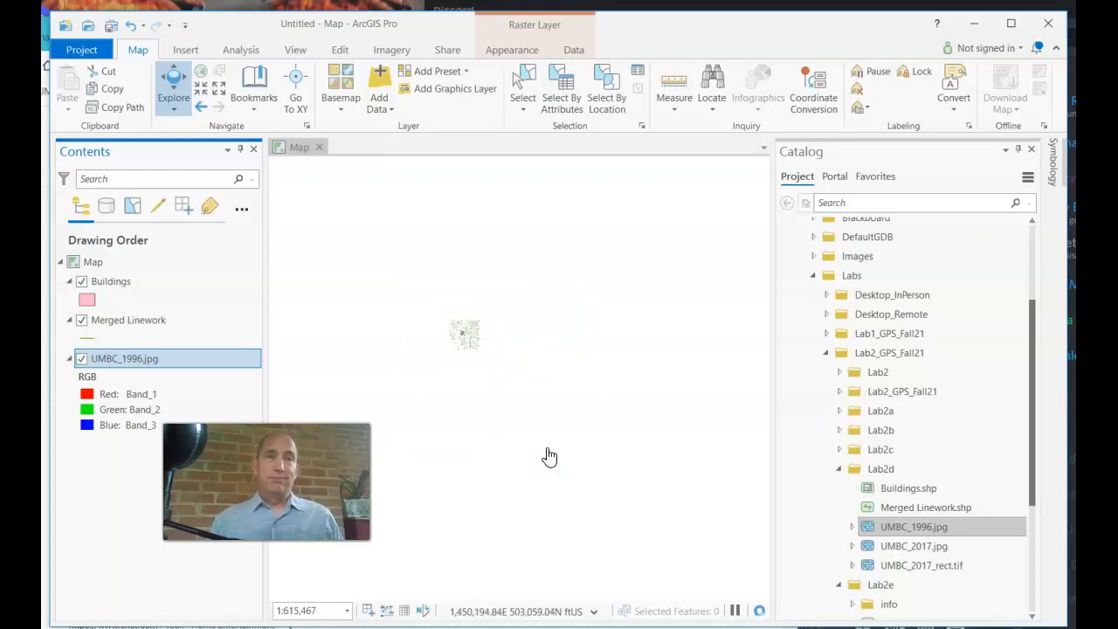
{"action": "left_click", "coordinate": [466, 347]}
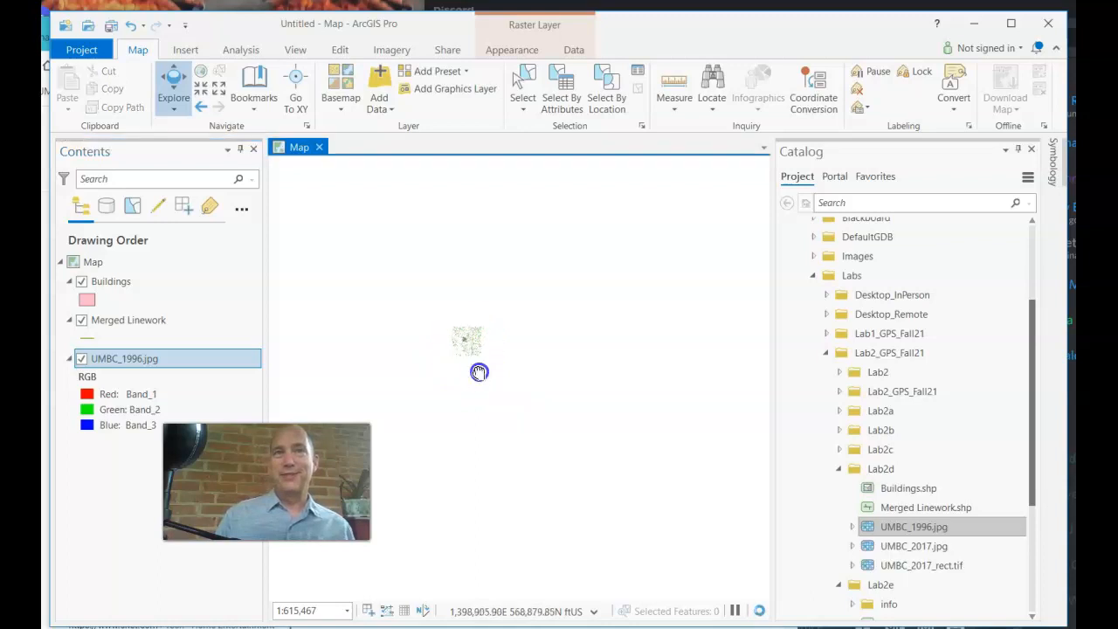
{"action": "left_click", "coordinate": [571, 471]}
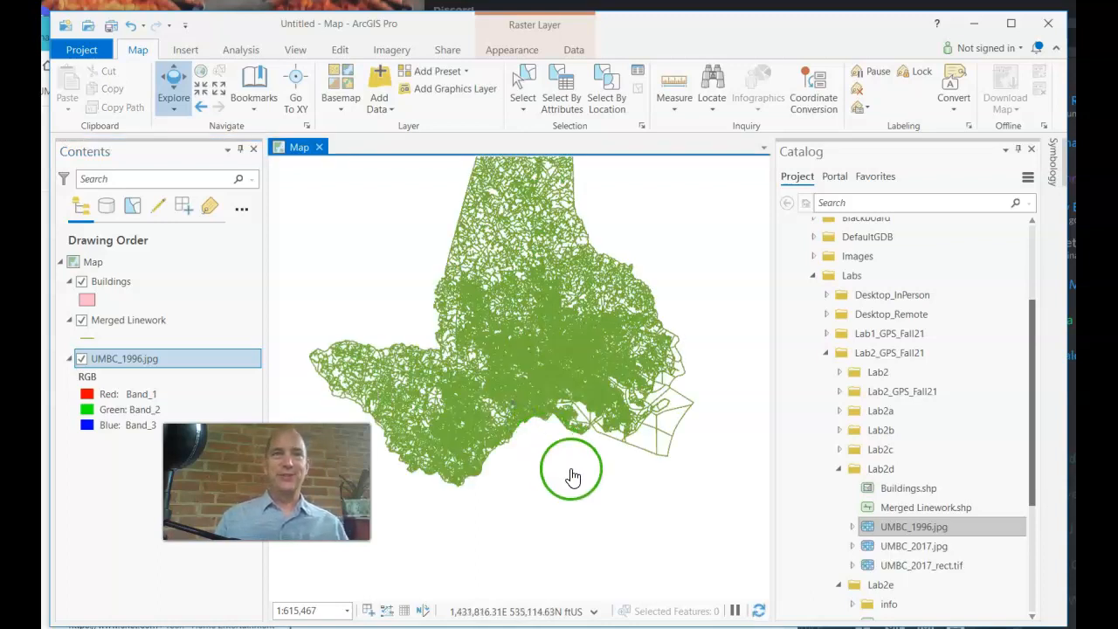
{"action": "left_click_drag", "start_coordinate": [556, 469], "coordinate": [551, 468]}
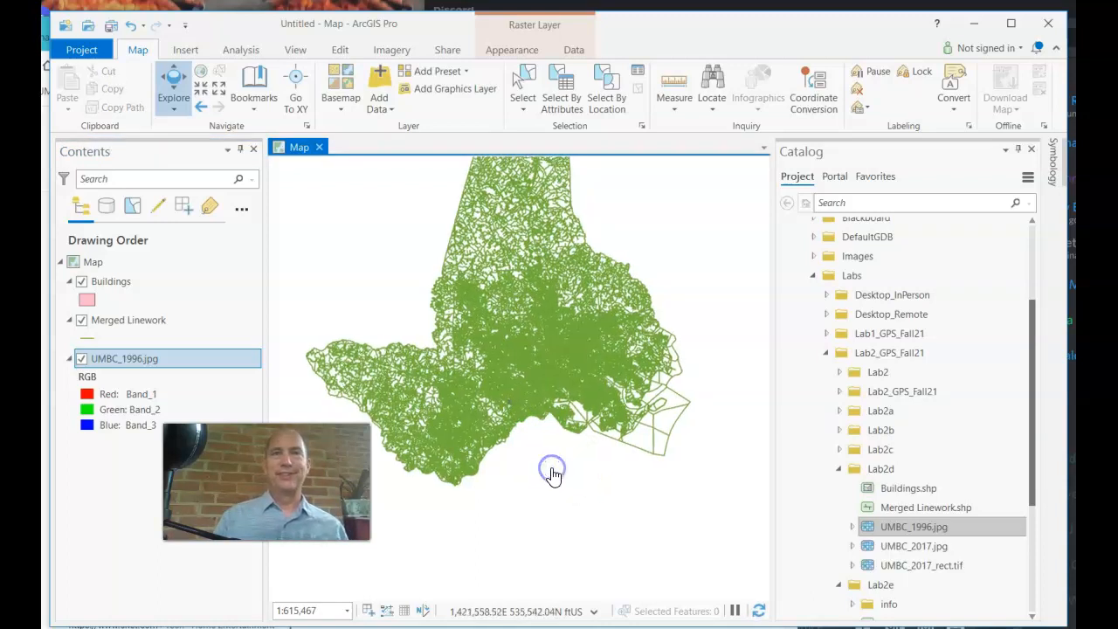
{"action": "left_click", "coordinate": [128, 354]}
Zoom to the full extent of the UMBC_1996.jpg aerial layer
{"action": "right_click", "coordinate": [128, 360]}
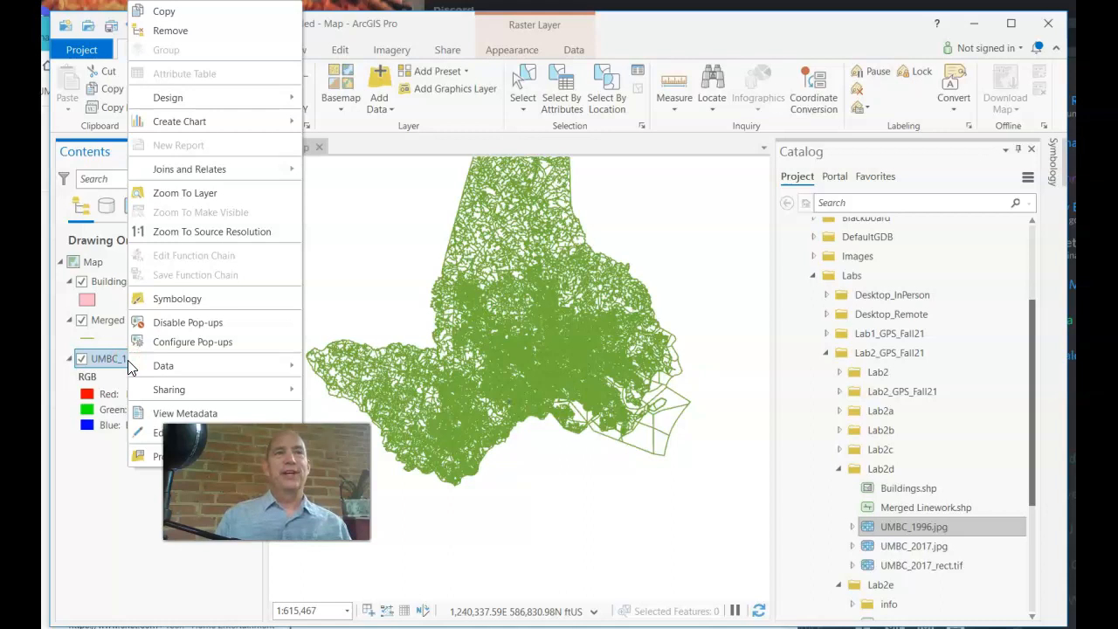
{"action": "left_click", "coordinate": [199, 192]}
{"action": "left_click", "coordinate": [213, 210]}
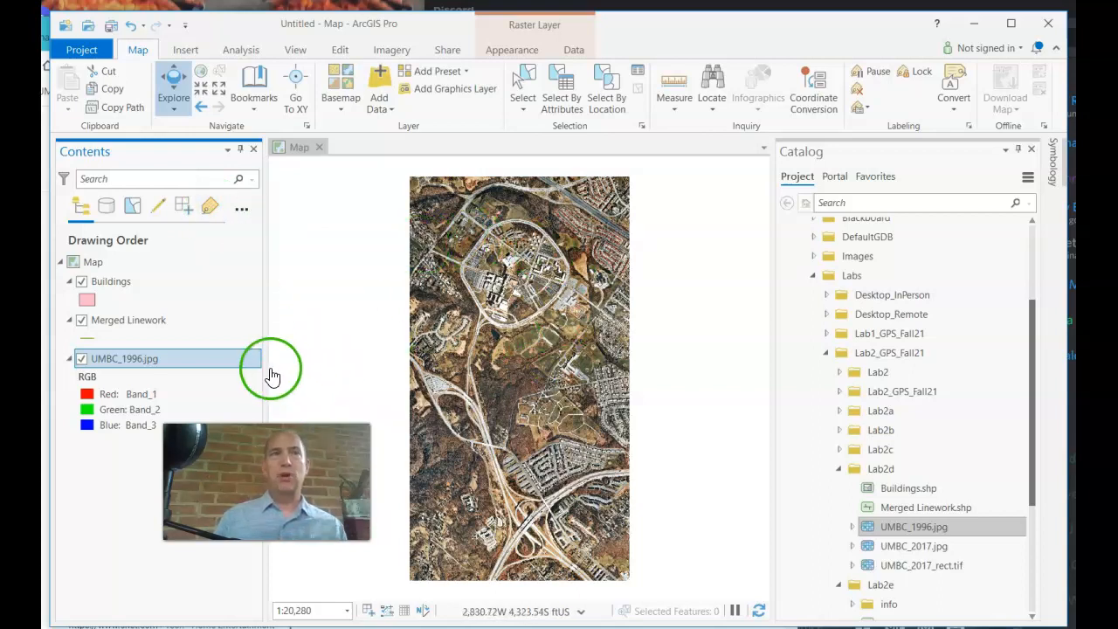
Zoom to the Buildings layer, centre the campus cluster, and select the UMBC_1996.jpg layer
{"action": "right_click", "coordinate": [119, 289]}
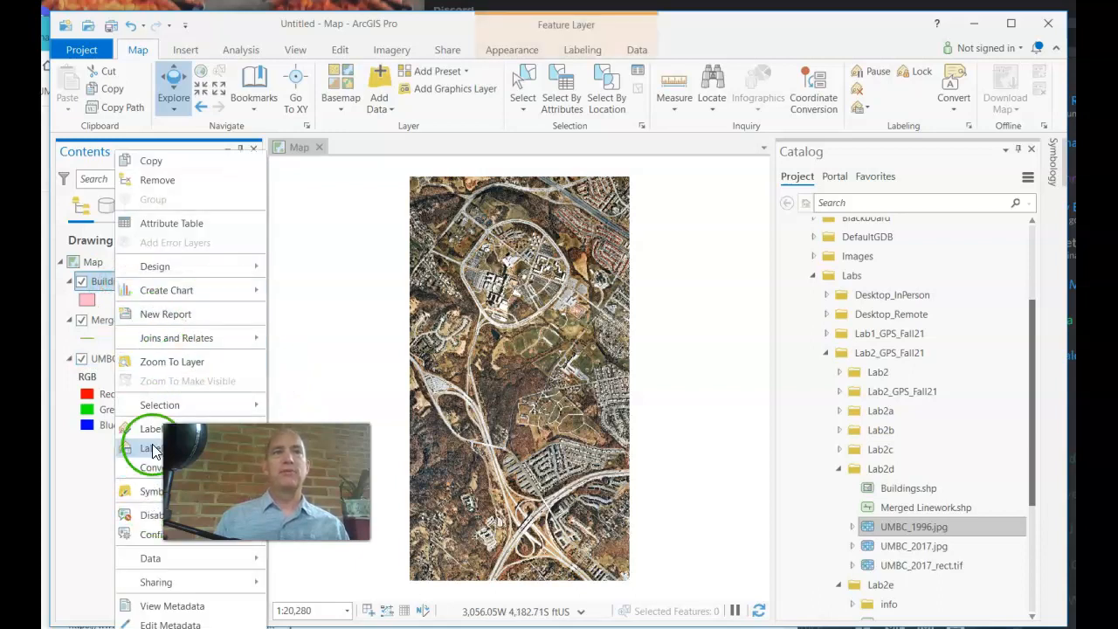
{"action": "left_click", "coordinate": [185, 361]}
{"action": "scroll", "coordinate": [527, 434], "scroll_direction": "down", "scroll_amount": 10}
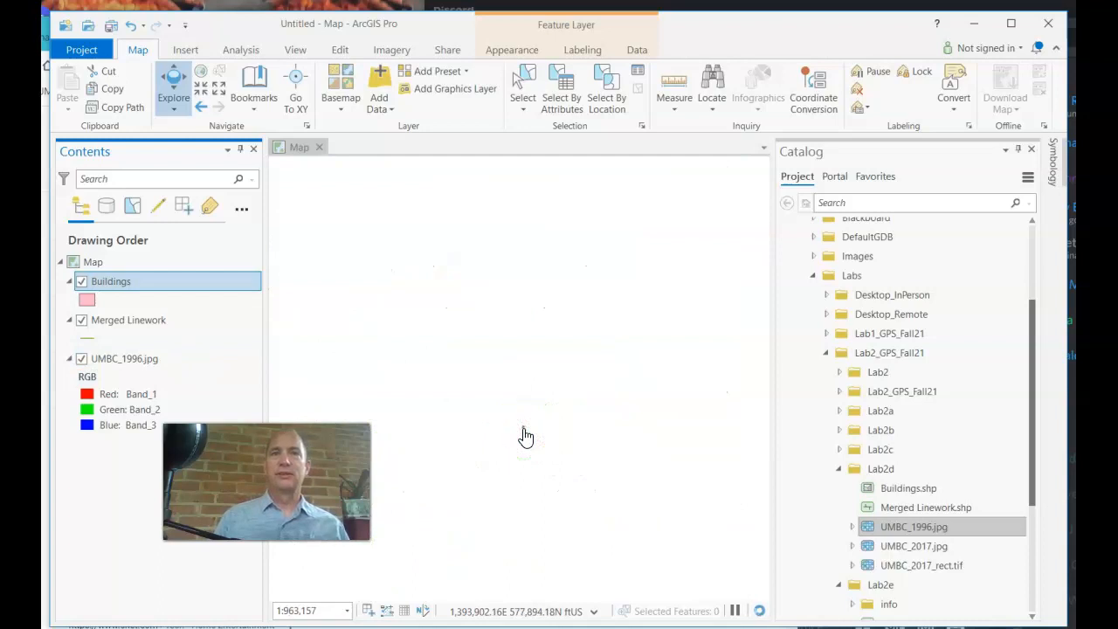
{"action": "scroll", "coordinate": [563, 437], "scroll_direction": "down", "scroll_amount": 1}
{"action": "mouse_move", "coordinate": [620, 410]}
{"action": "left_mouse_down"}
{"action": "mouse_move", "coordinate": [517, 444]}
{"action": "mouse_move", "coordinate": [557, 354]}
{"action": "mouse_move", "coordinate": [632, 355]}
{"action": "left_mouse_up"}
{"action": "scroll", "coordinate": [495, 459], "scroll_direction": "up", "scroll_amount": 3}
{"action": "scroll", "coordinate": [564, 349], "scroll_direction": "up", "scroll_amount": 5}
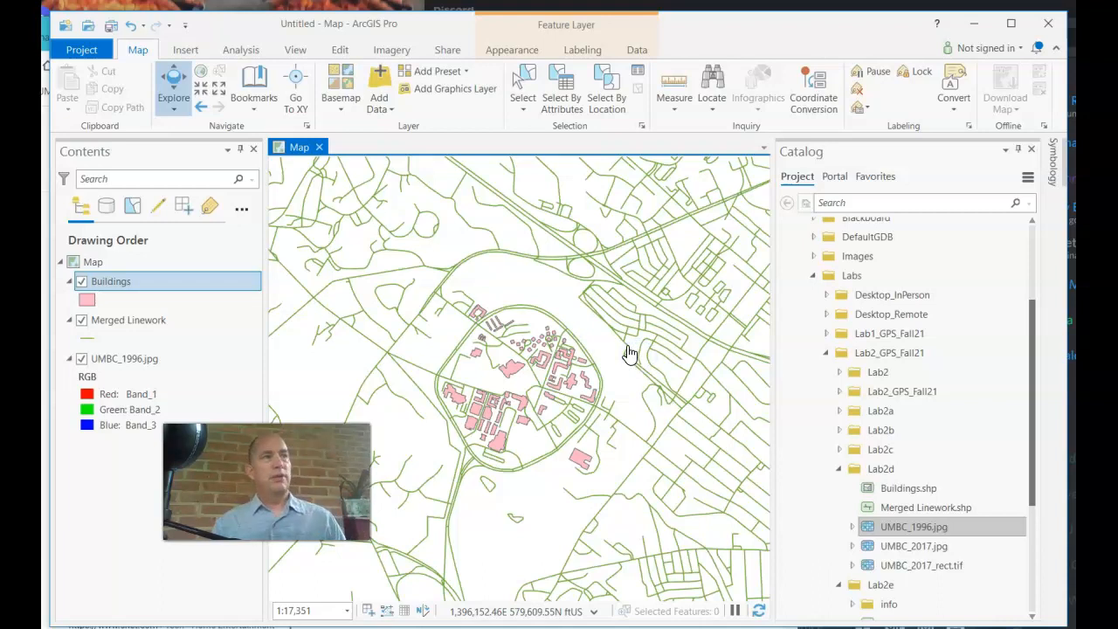
{"action": "left_click", "coordinate": [159, 364]}
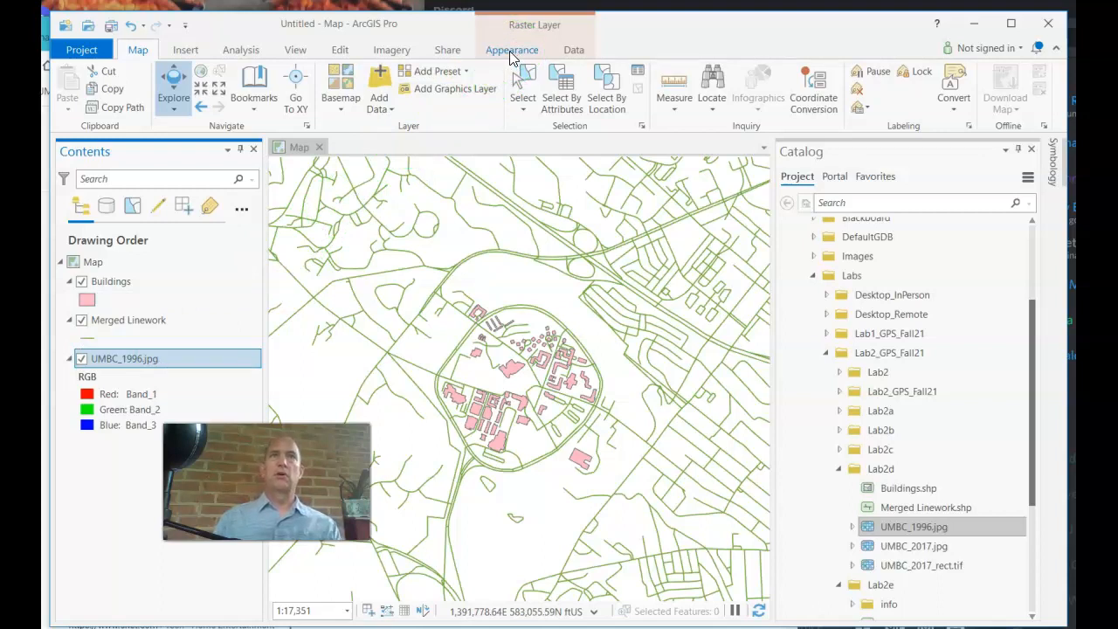
{"action": "left_click", "coordinate": [406, 54]}
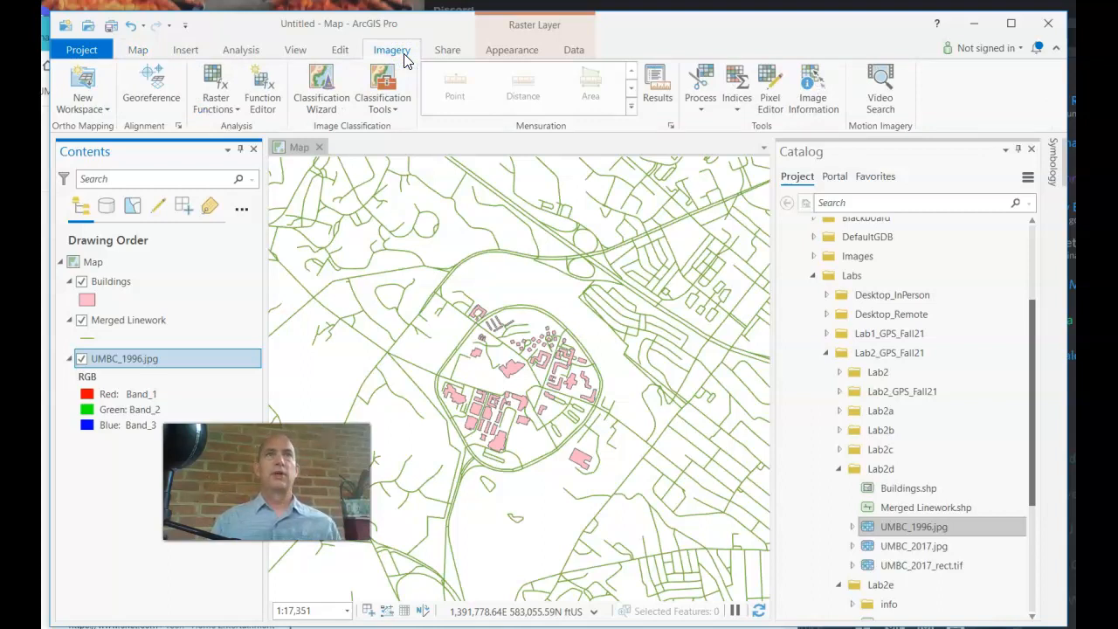
Begin georeferencing UMBC_1996.jpg, fit it to the display, and turn off Auto Apply
{"action": "left_click", "coordinate": [146, 97]}
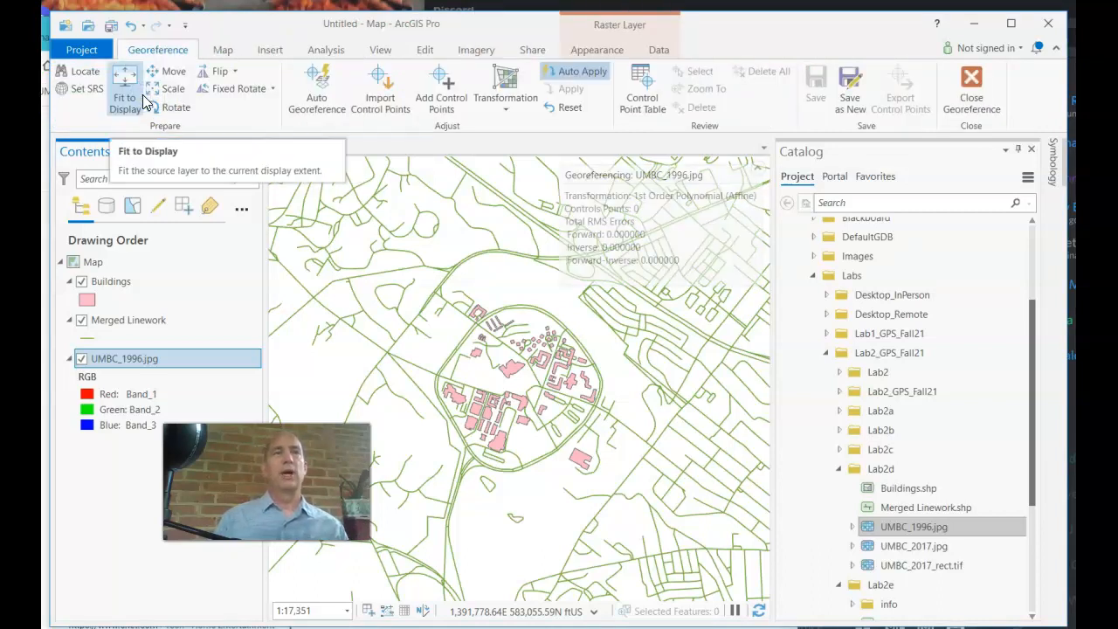
{"action": "left_click", "coordinate": [125, 97]}
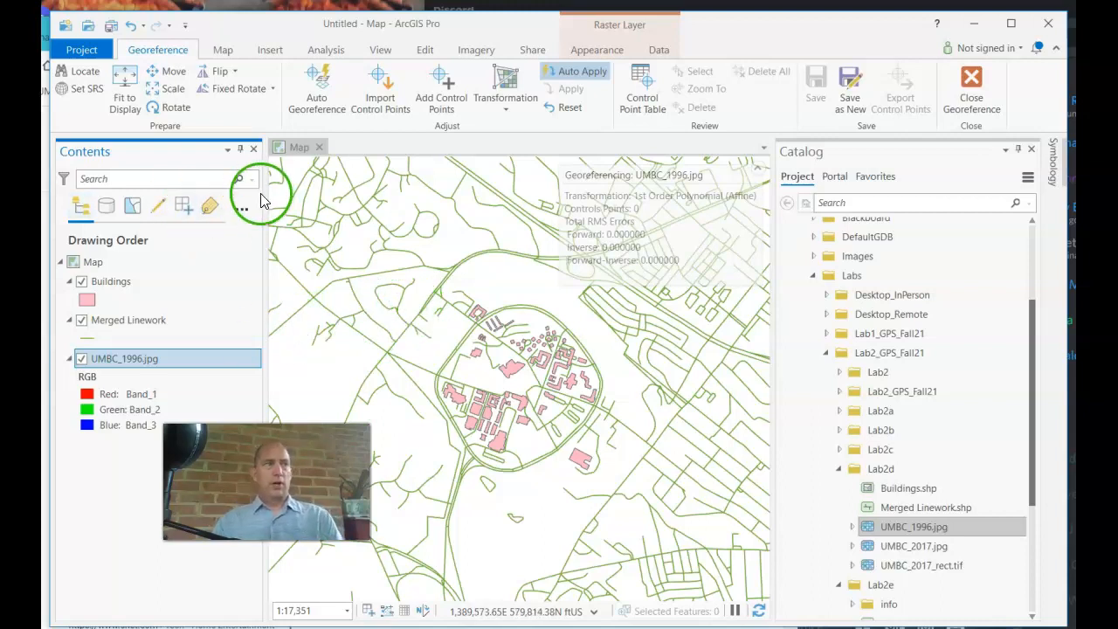
{"action": "left_click", "coordinate": [580, 74]}
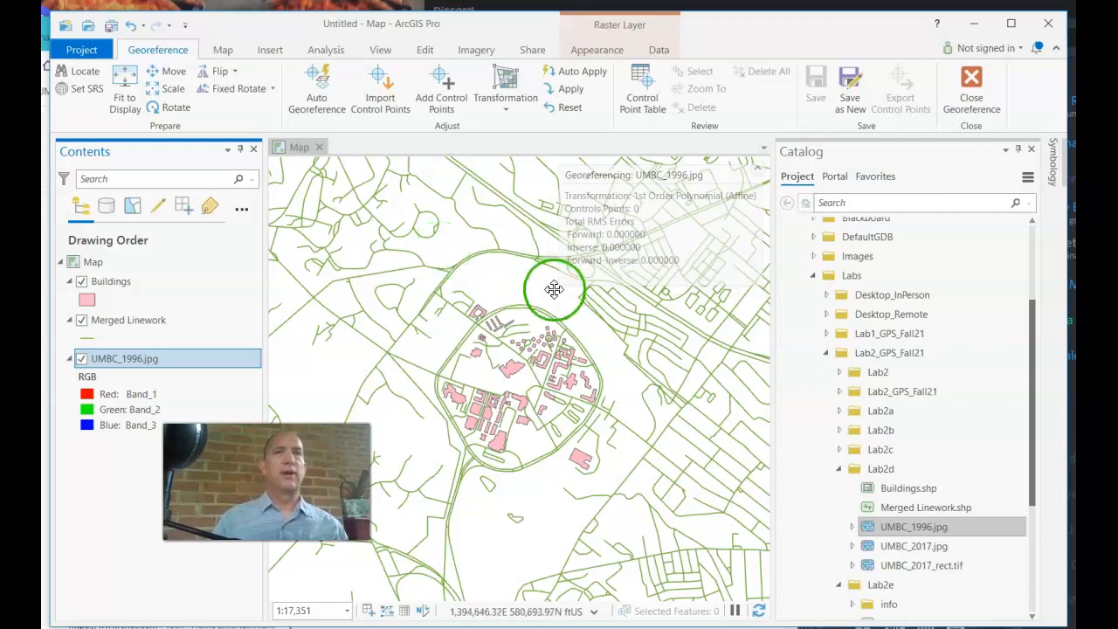
{"action": "scroll", "coordinate": [544, 342], "scroll_direction": "down", "scroll_amount": 2}
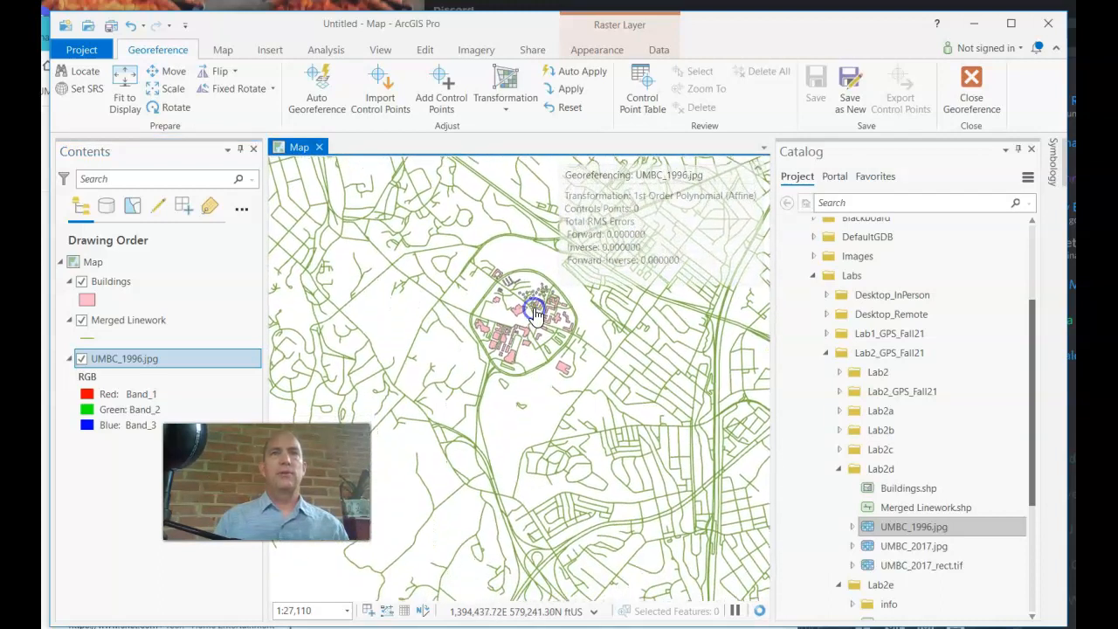
{"action": "left_click", "coordinate": [124, 363]}
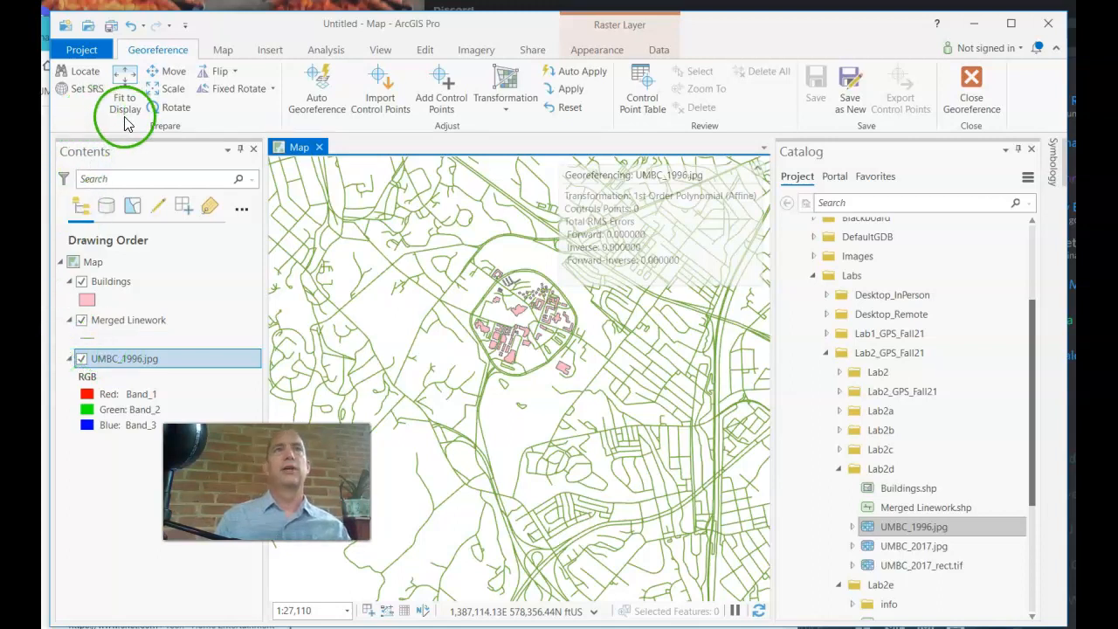
{"action": "left_click", "coordinate": [127, 91]}
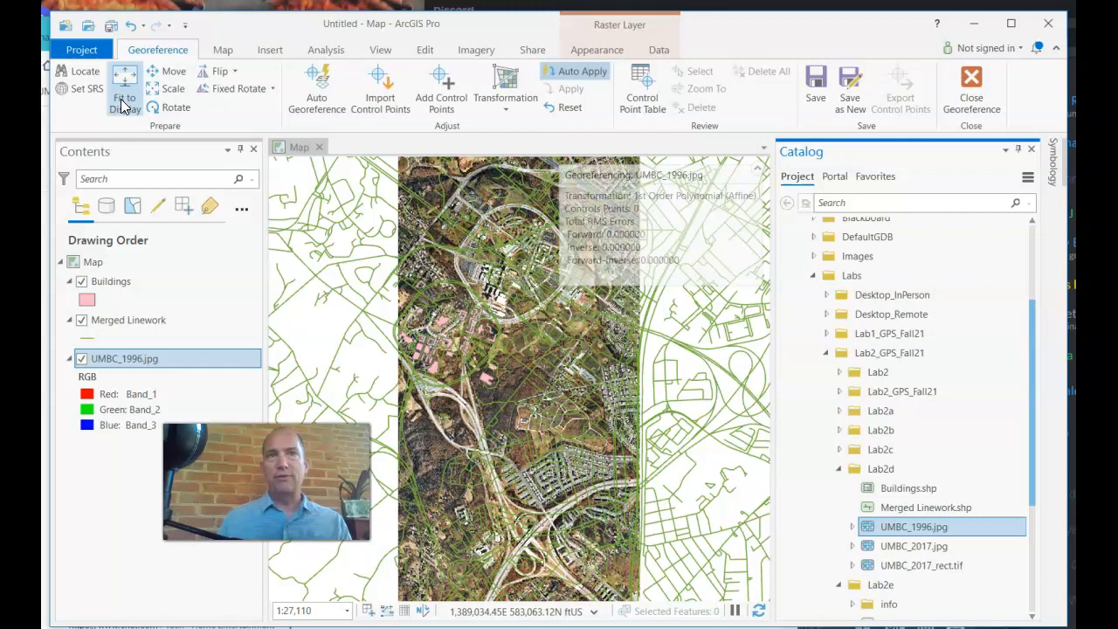
Zoom in and out to check the fitted aerial beneath the campus buildings and linework
{"action": "scroll", "coordinate": [438, 345], "scroll_direction": "up", "scroll_amount": 4}
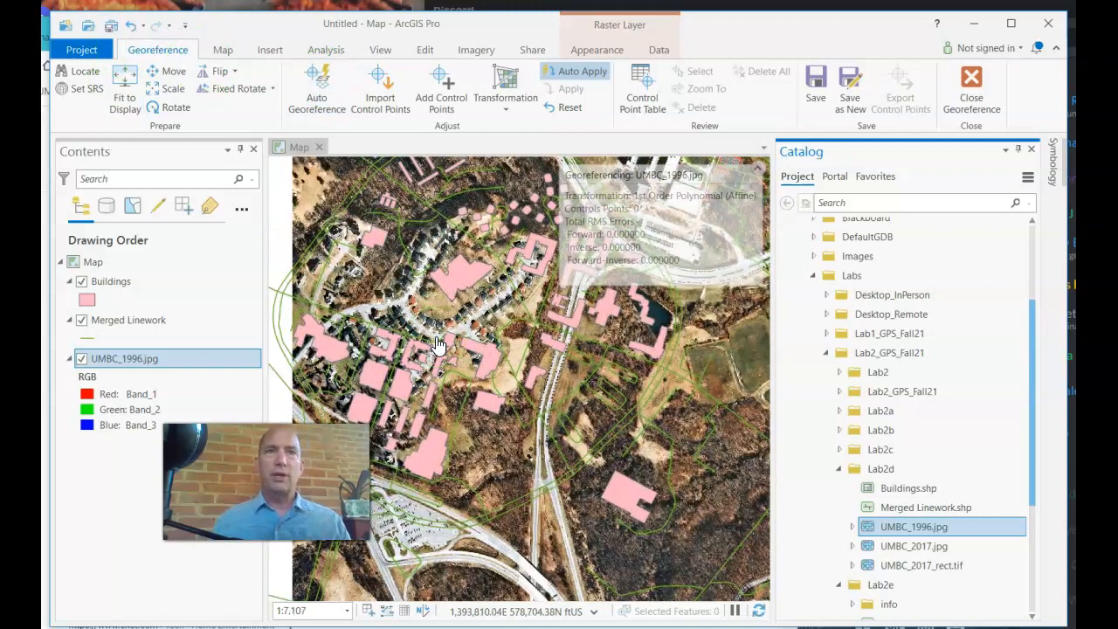
{"action": "left_click", "coordinate": [425, 377]}
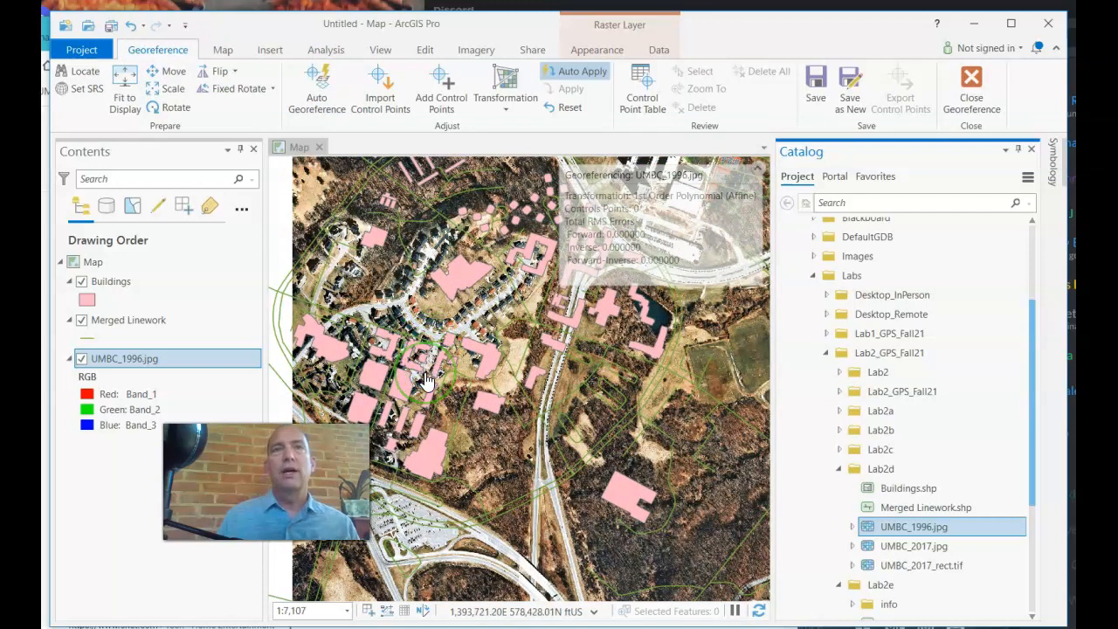
{"action": "scroll", "coordinate": [425, 378], "scroll_direction": "down", "scroll_amount": 2}
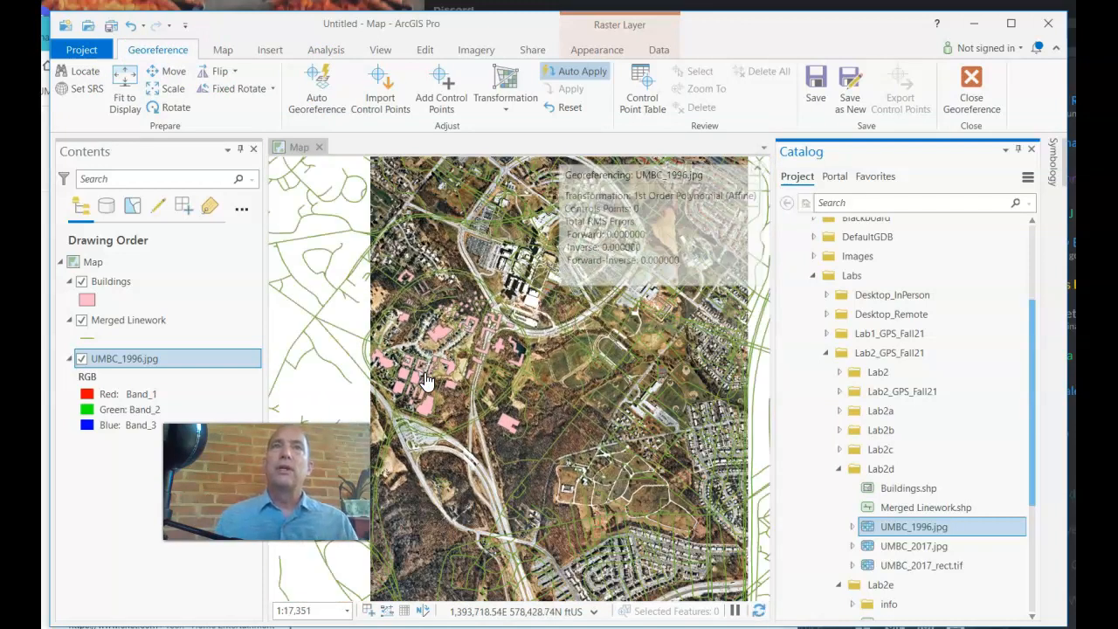
{"action": "left_click", "coordinate": [443, 103]}
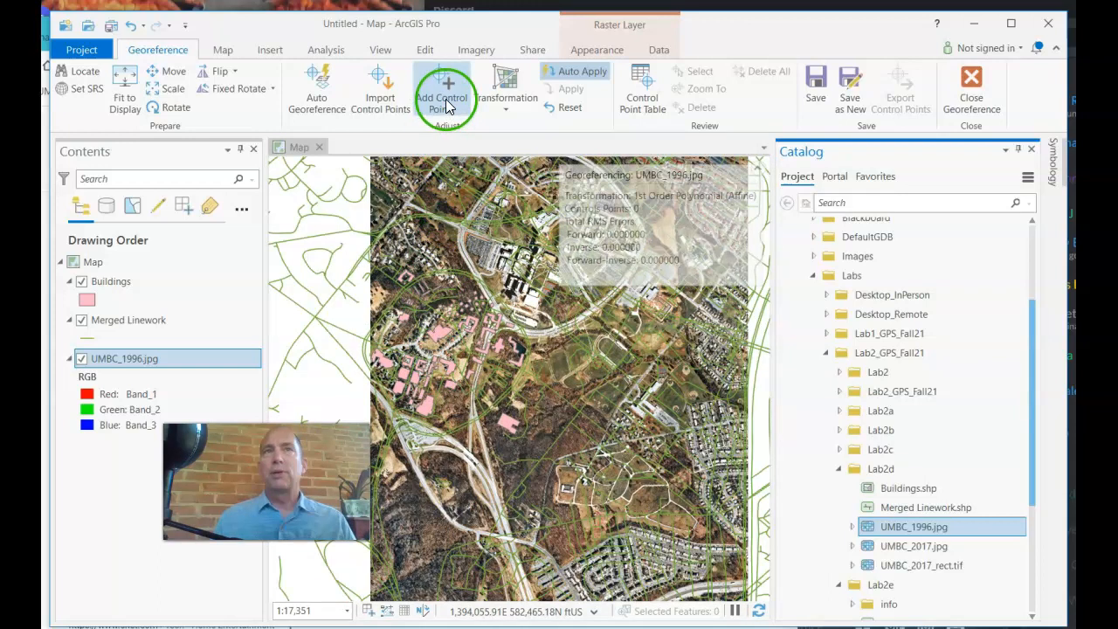
Zoom in and place the first control point's source on a building corner in the 1996 aerial
{"action": "left_click", "coordinate": [447, 104]}
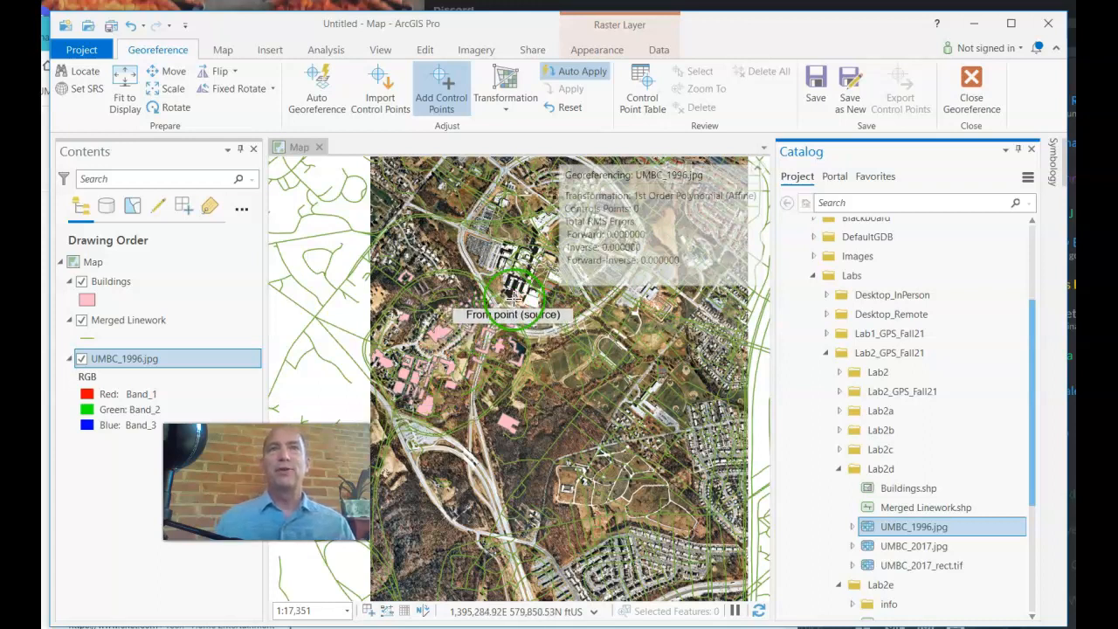
{"action": "scroll", "coordinate": [516, 299], "scroll_direction": "up", "scroll_amount": 3}
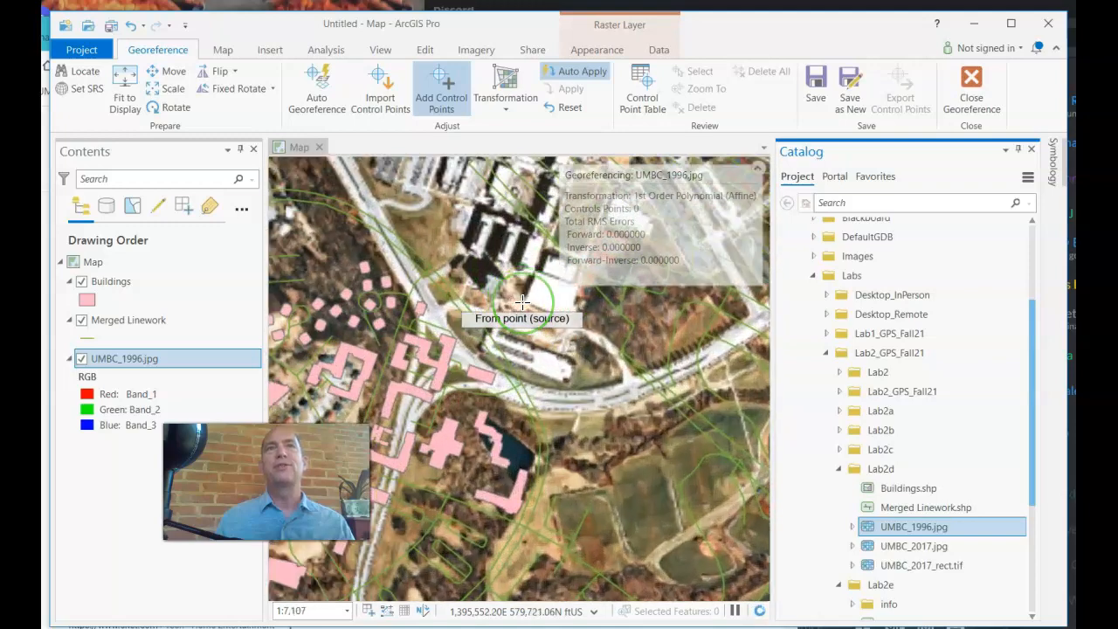
{"action": "scroll", "coordinate": [521, 301], "scroll_direction": "up", "scroll_amount": 2}
{"action": "scroll", "coordinate": [532, 296], "scroll_direction": "up", "scroll_amount": 1}
{"action": "scroll", "coordinate": [535, 295], "scroll_direction": "up", "scroll_amount": 2}
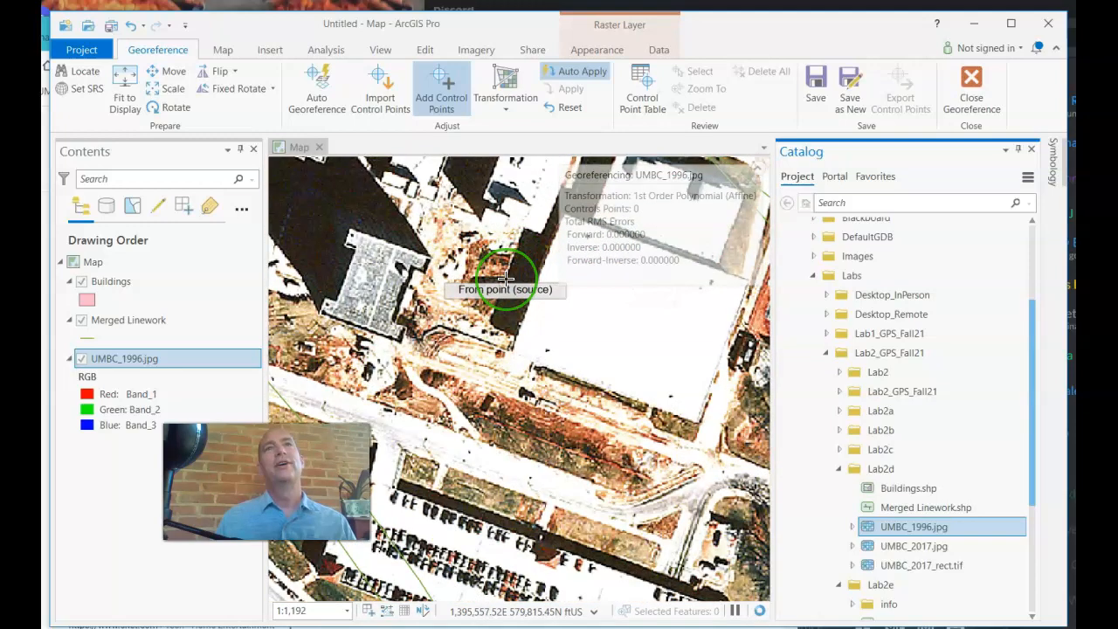
{"action": "scroll", "coordinate": [537, 241], "scroll_direction": "up", "scroll_amount": 1}
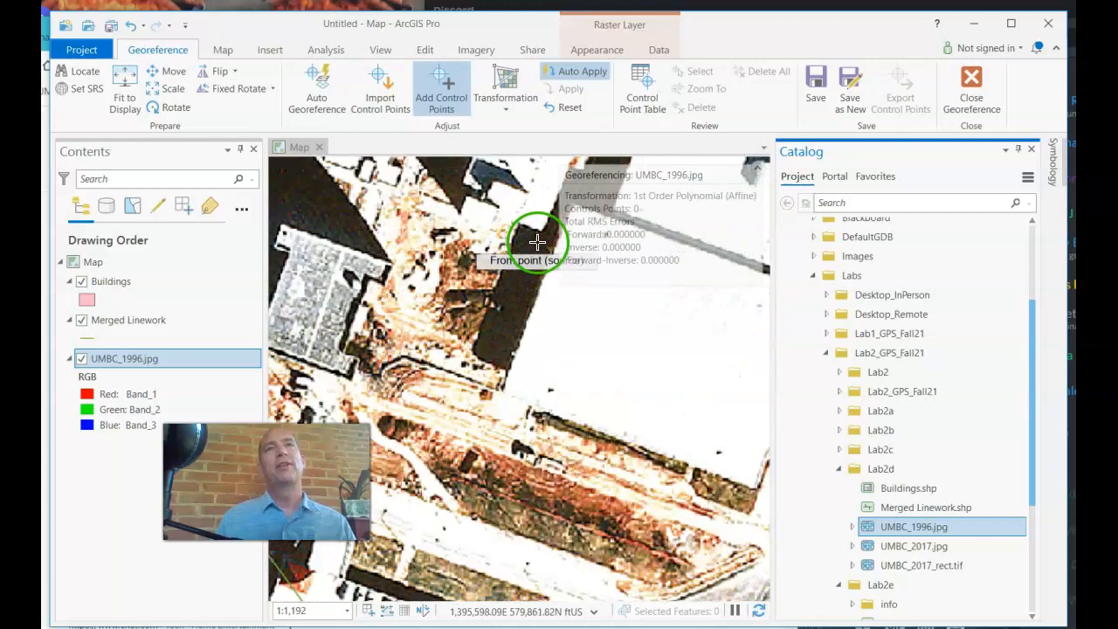
{"action": "scroll", "coordinate": [537, 241], "scroll_direction": "up", "scroll_amount": 2}
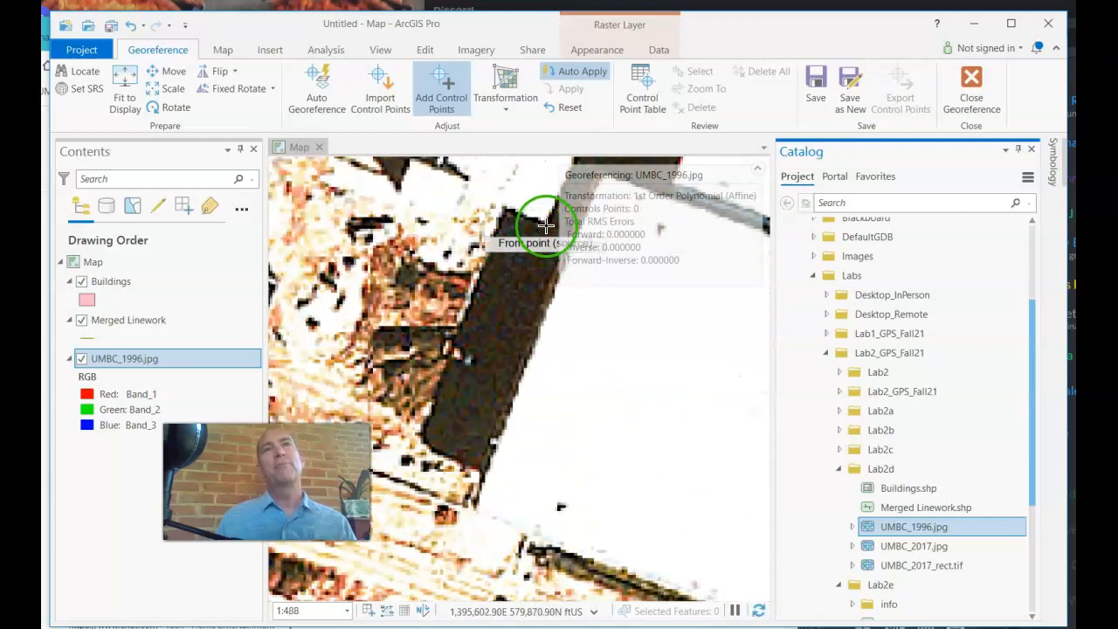
{"action": "scroll", "coordinate": [545, 226], "scroll_direction": "down", "scroll_amount": 1}
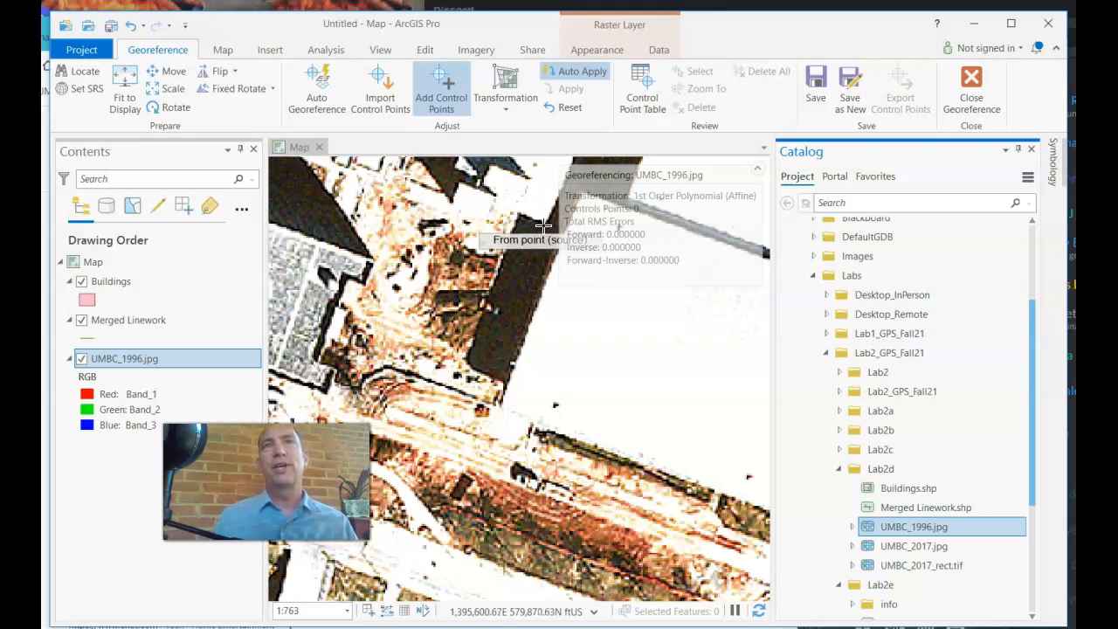
{"action": "left_click", "coordinate": [543, 227]}
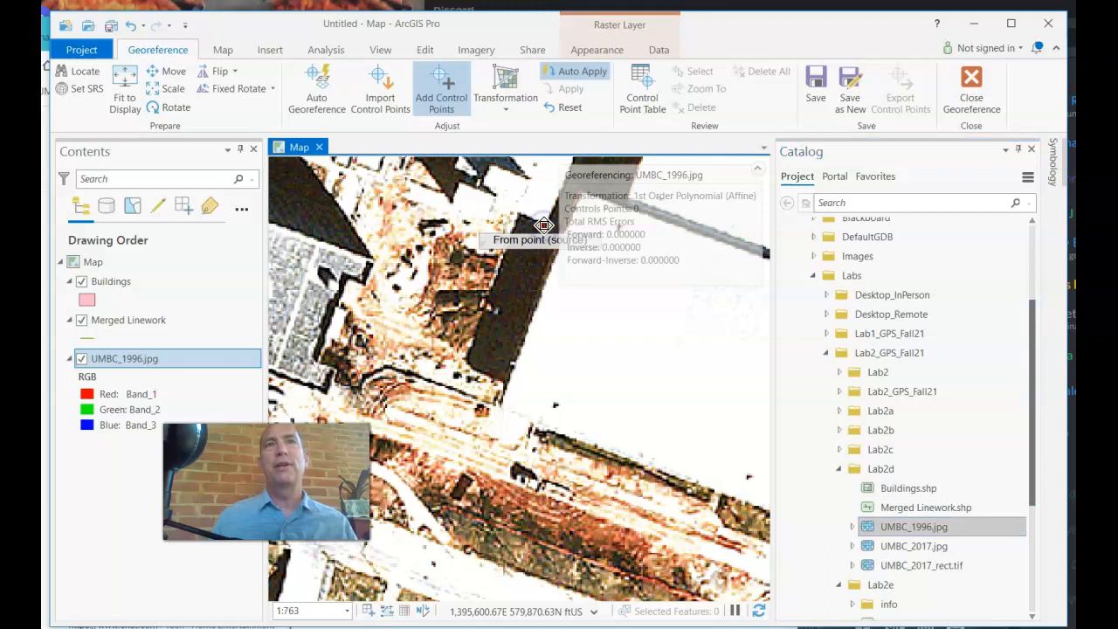
{"action": "left_click", "coordinate": [543, 226]}
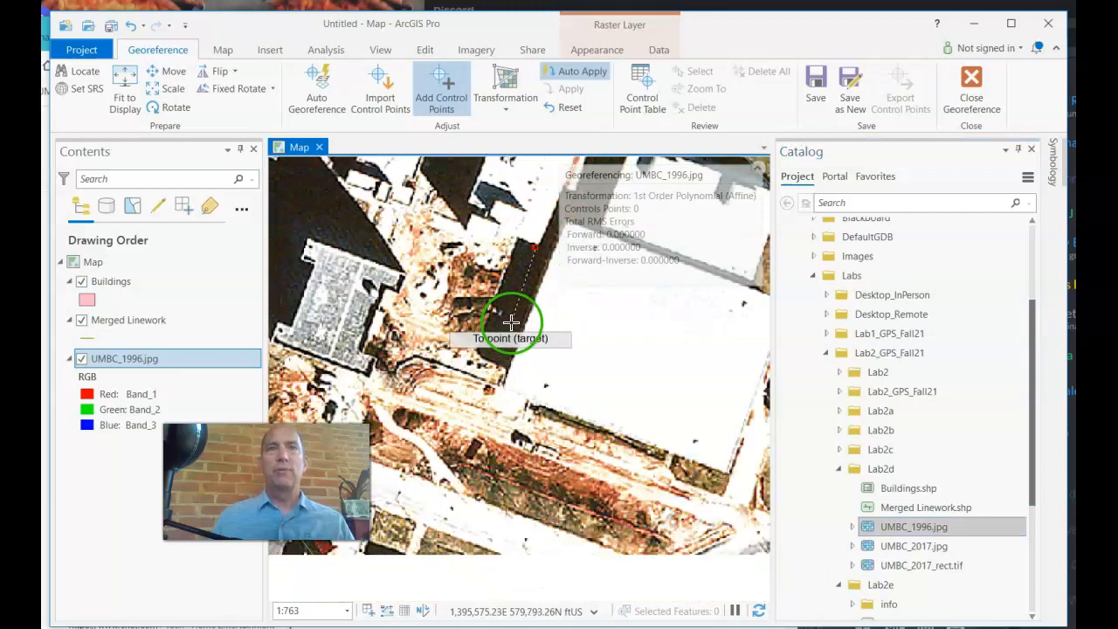
Set the matching target point on the same corner of the pink building footprint
{"action": "scroll", "coordinate": [476, 447], "scroll_direction": "down", "scroll_amount": 2}
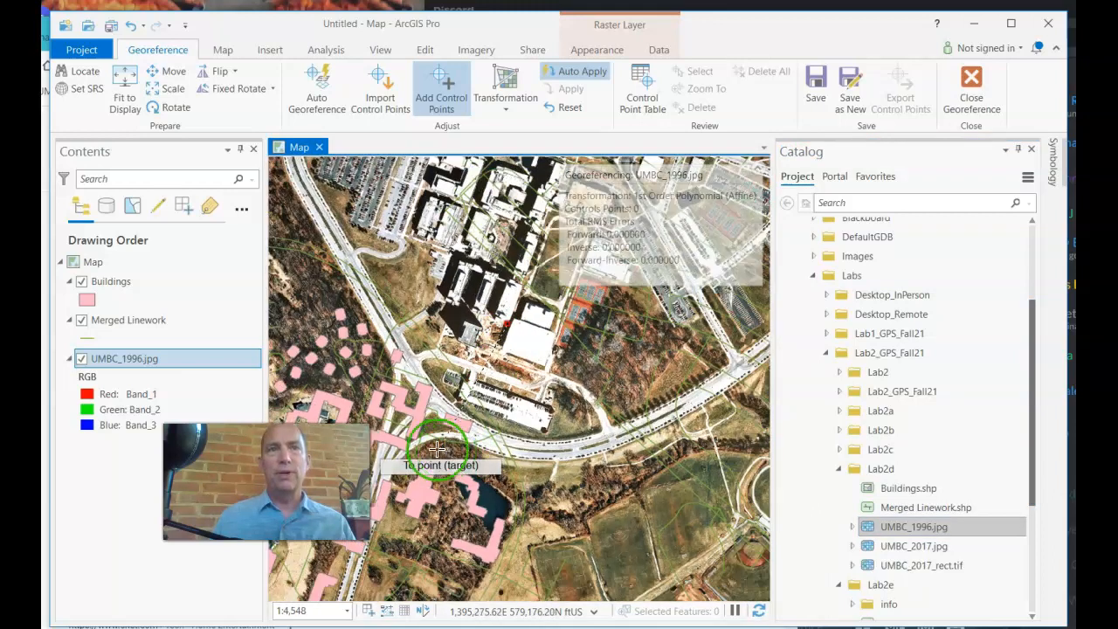
{"action": "scroll", "coordinate": [327, 543], "scroll_direction": "down", "scroll_amount": 4}
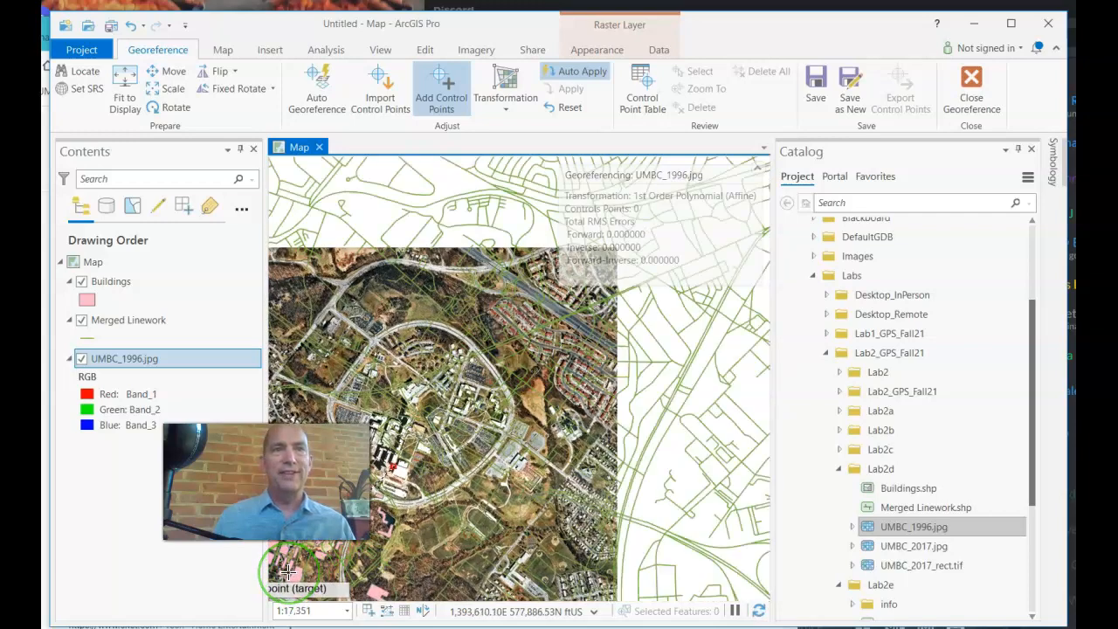
{"action": "scroll", "coordinate": [288, 571], "scroll_direction": "up", "scroll_amount": 8}
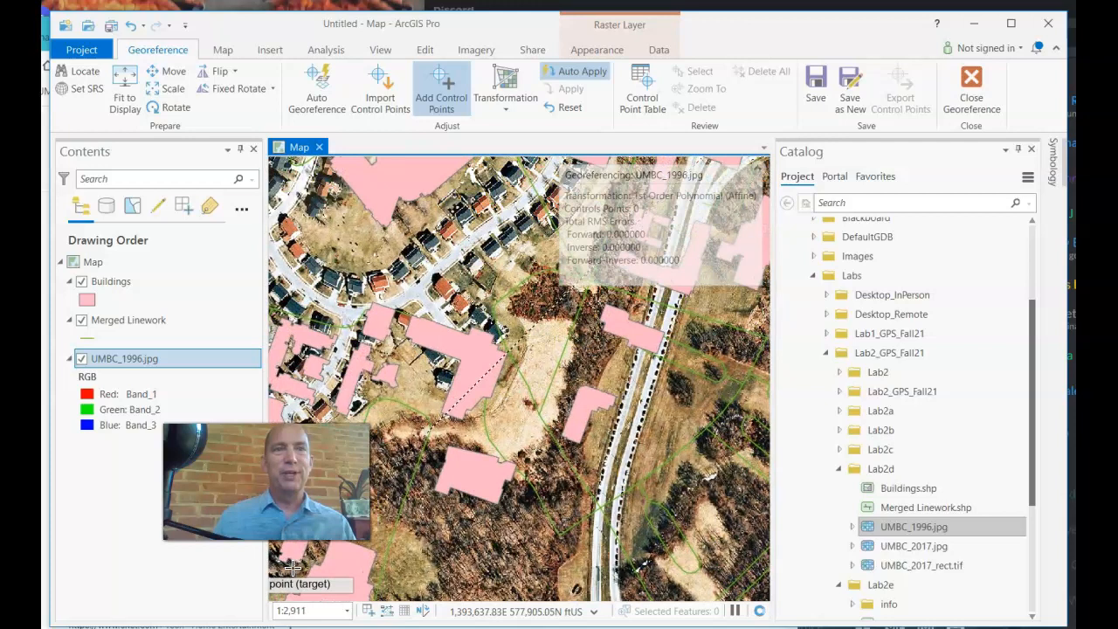
{"action": "scroll", "coordinate": [297, 568], "scroll_direction": "up", "scroll_amount": 3}
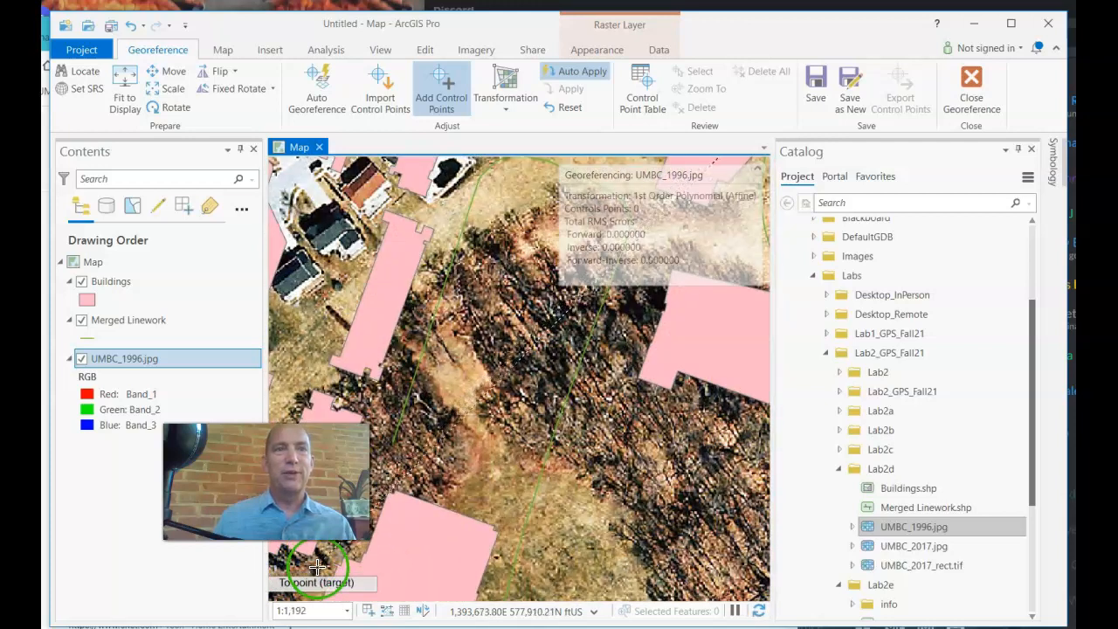
{"action": "scroll", "coordinate": [314, 563], "scroll_direction": "up", "scroll_amount": 2}
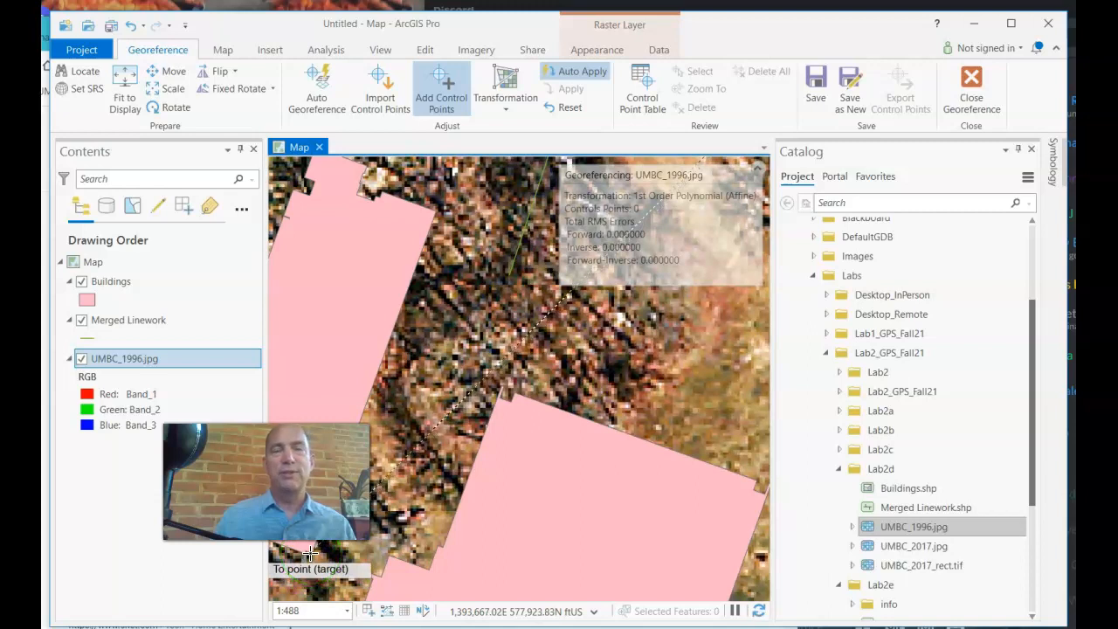
{"action": "left_click", "coordinate": [310, 552]}
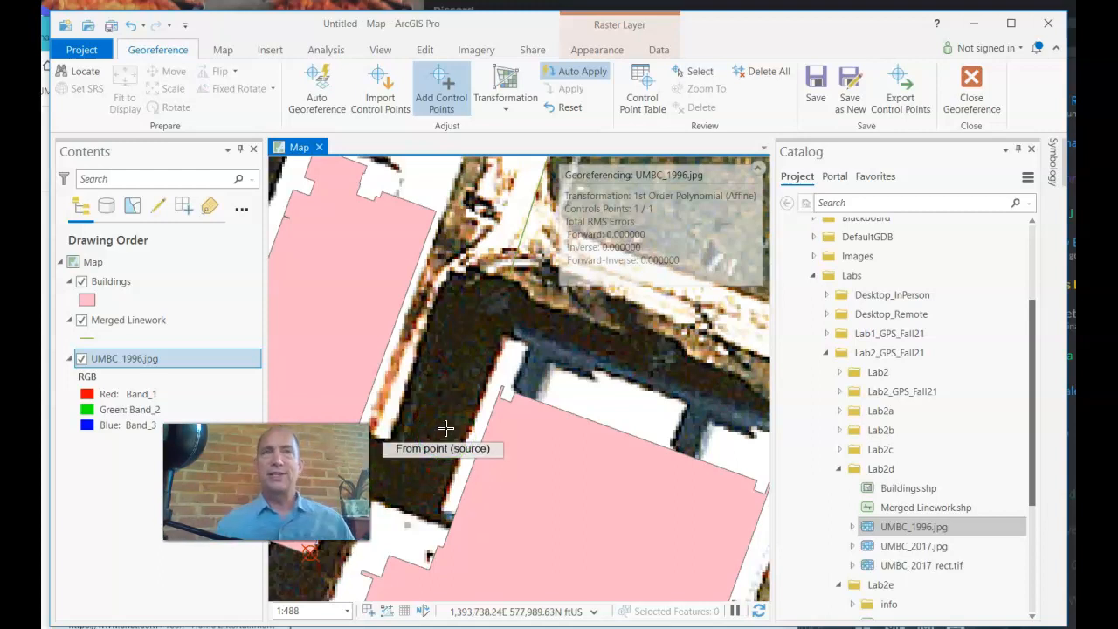
Zoom out to 1:11,104, then back in to 1:2,911 over the residence halls
{"action": "scroll", "coordinate": [455, 413], "scroll_direction": "down", "scroll_amount": 3}
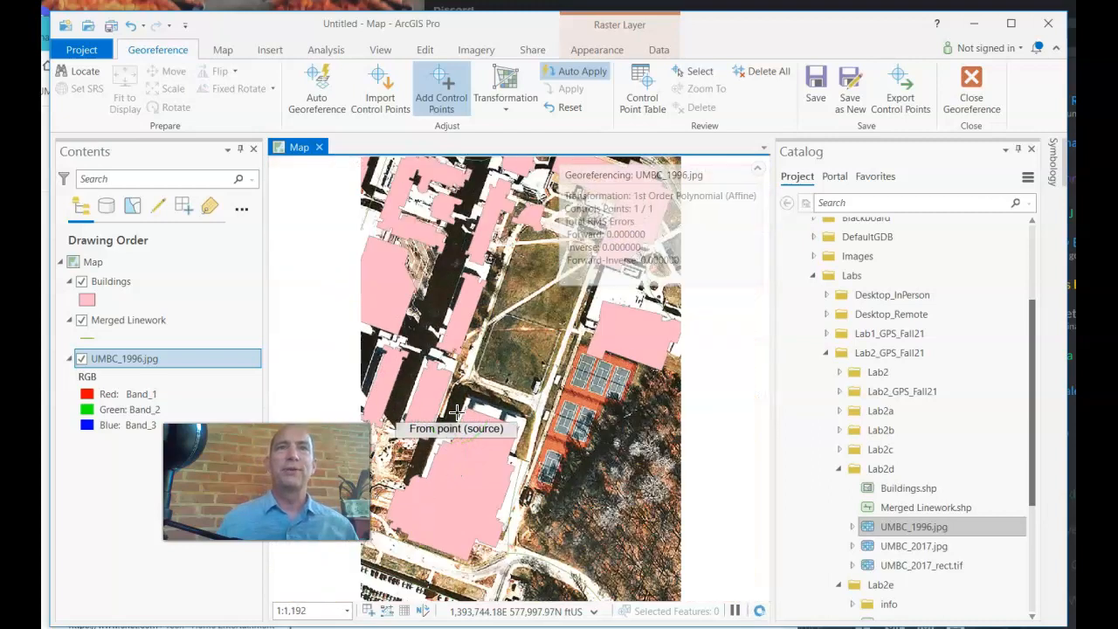
{"action": "scroll", "coordinate": [455, 413], "scroll_direction": "down", "scroll_amount": 3}
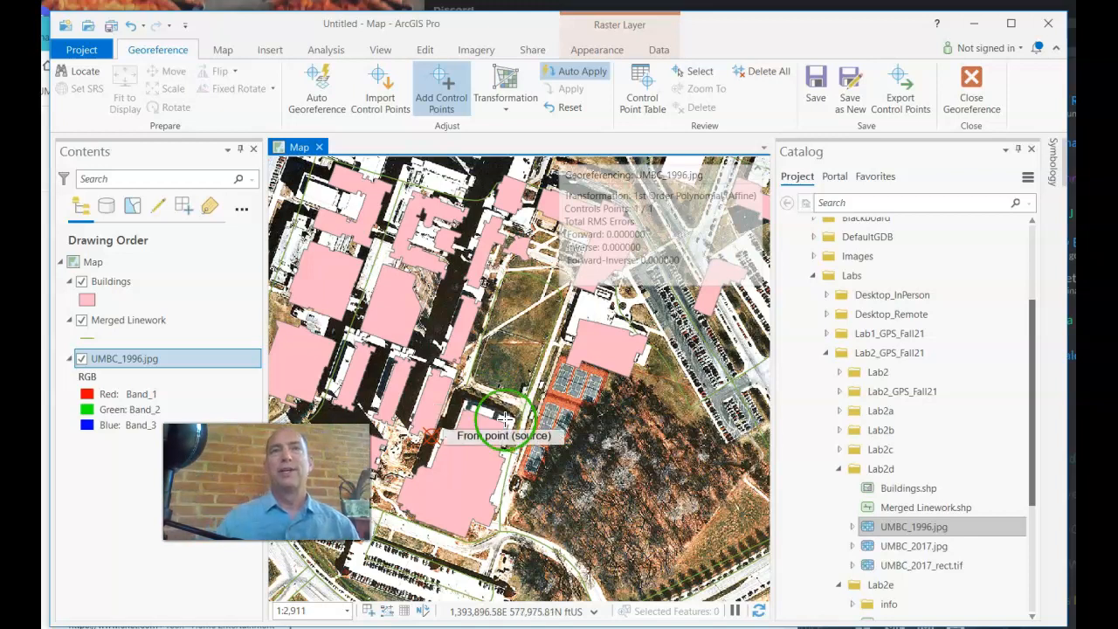
{"action": "scroll", "coordinate": [481, 431], "scroll_direction": "up", "scroll_amount": 3}
{"action": "scroll", "coordinate": [439, 433], "scroll_direction": "down", "scroll_amount": 3}
{"action": "scroll", "coordinate": [453, 402], "scroll_direction": "down", "scroll_amount": 3}
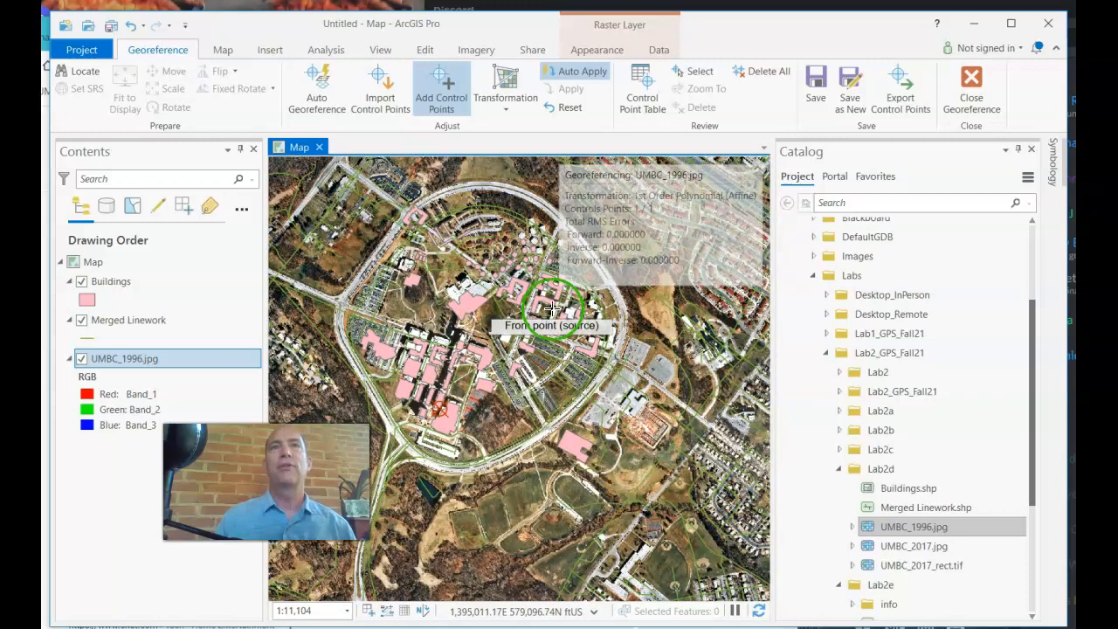
{"action": "scroll", "coordinate": [521, 251], "scroll_direction": "up", "scroll_amount": 1}
{"action": "scroll", "coordinate": [521, 251], "scroll_direction": "up", "scroll_amount": 3}
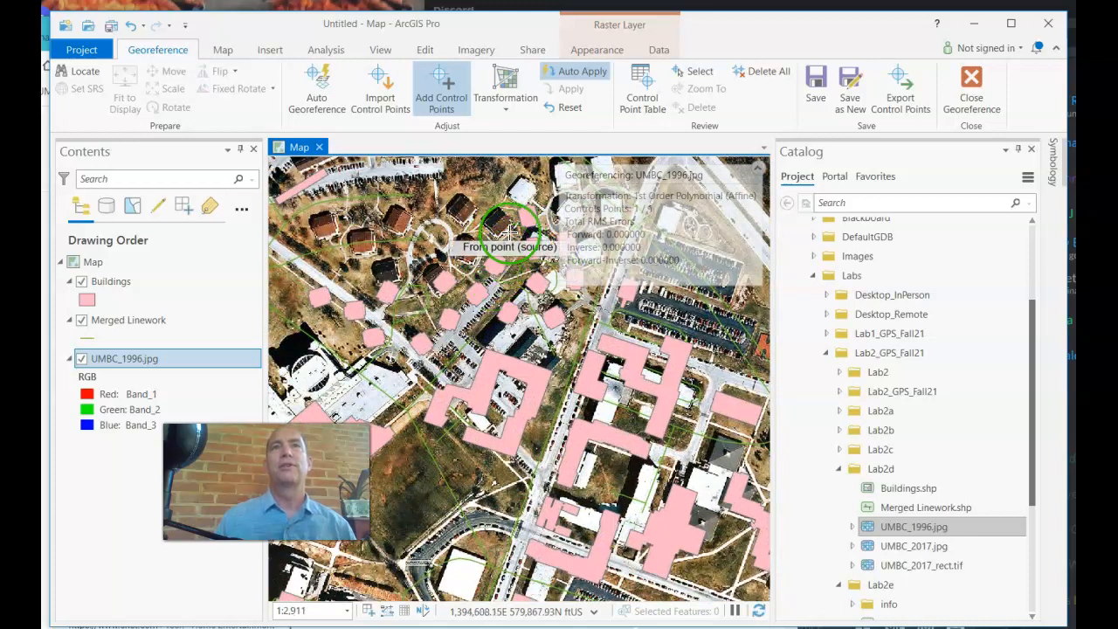
Pan the map north to the residence halls by the curved road and resume adding control points
{"action": "left_click", "coordinate": [223, 53]}
{"action": "left_click", "coordinate": [173, 86]}
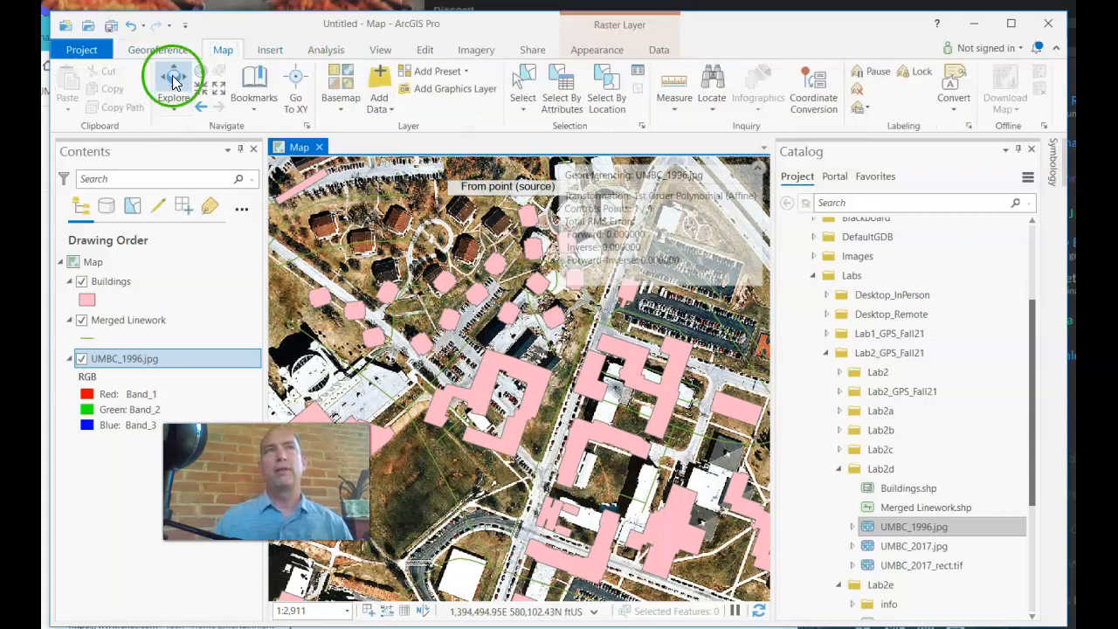
{"action": "left_click", "coordinate": [566, 295]}
{"action": "left_click_drag", "start_coordinate": [566, 295], "coordinate": [474, 543]}
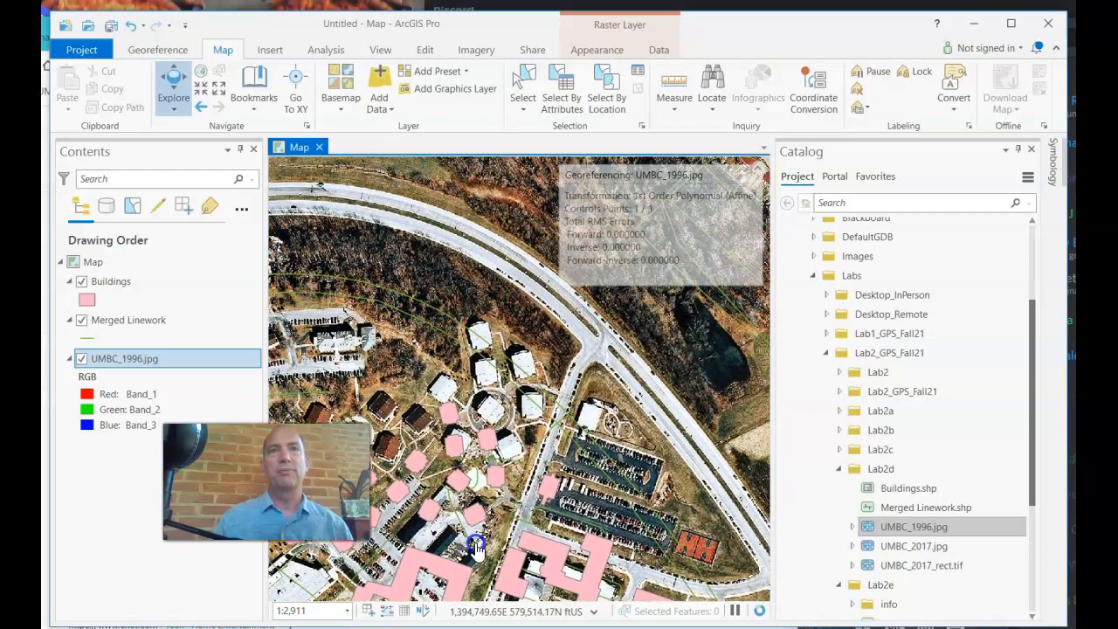
{"action": "left_click", "coordinate": [179, 50]}
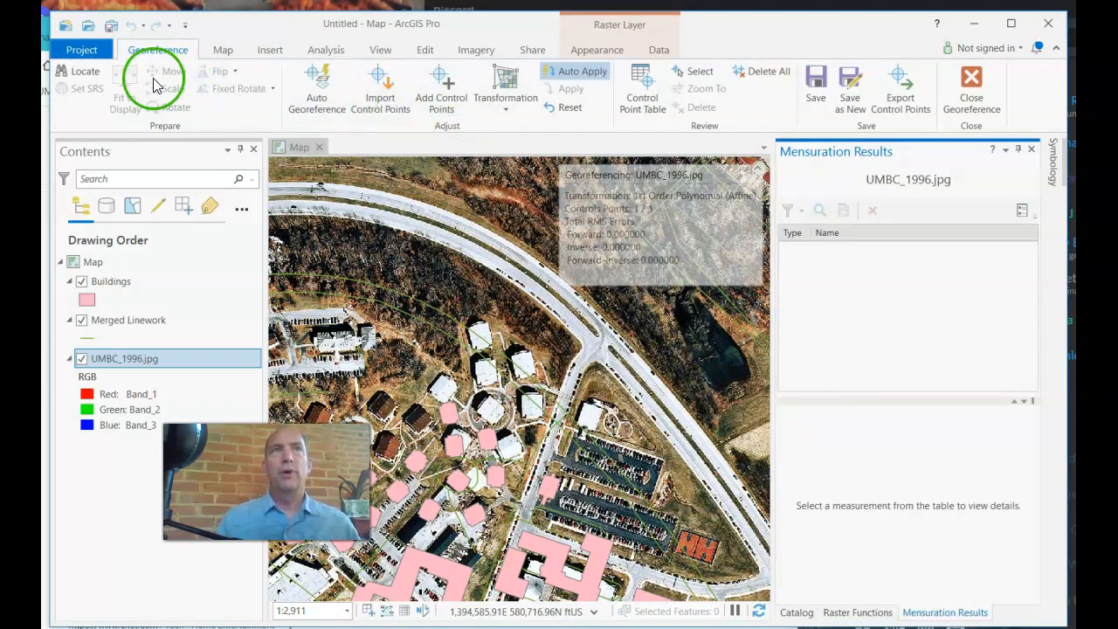
{"action": "left_click", "coordinate": [442, 99]}
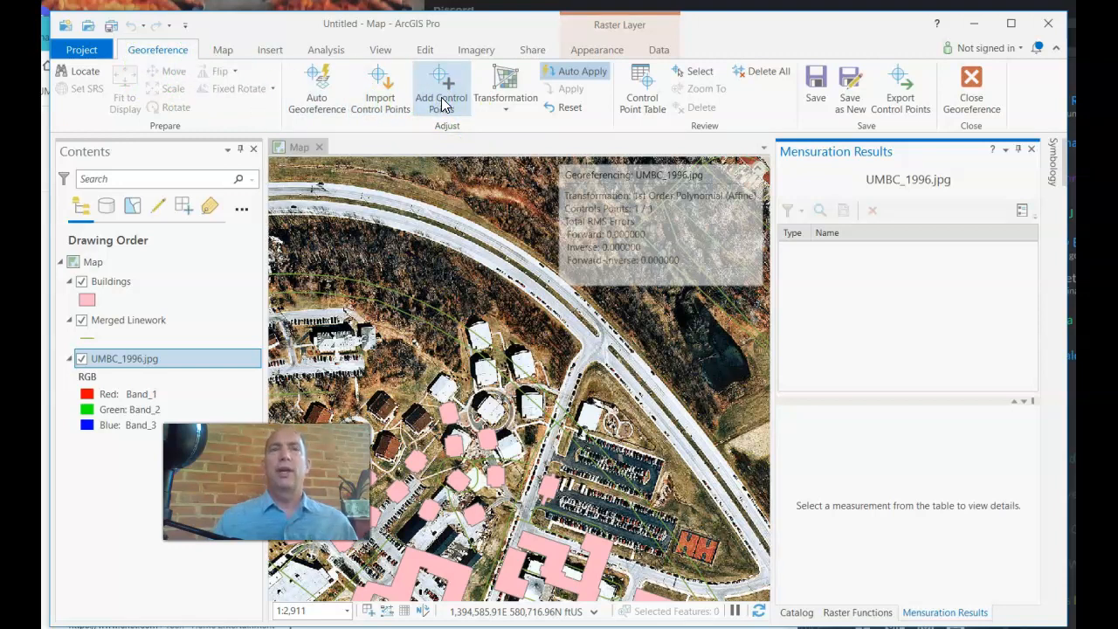
{"action": "left_click", "coordinate": [650, 108]}
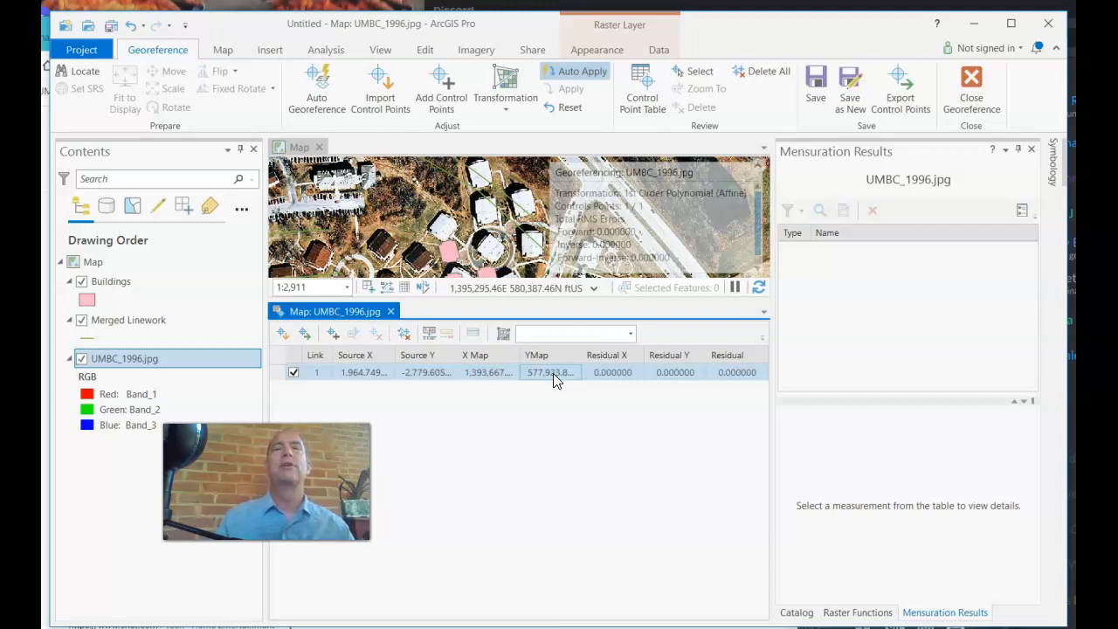
{"action": "left_click", "coordinate": [391, 312]}
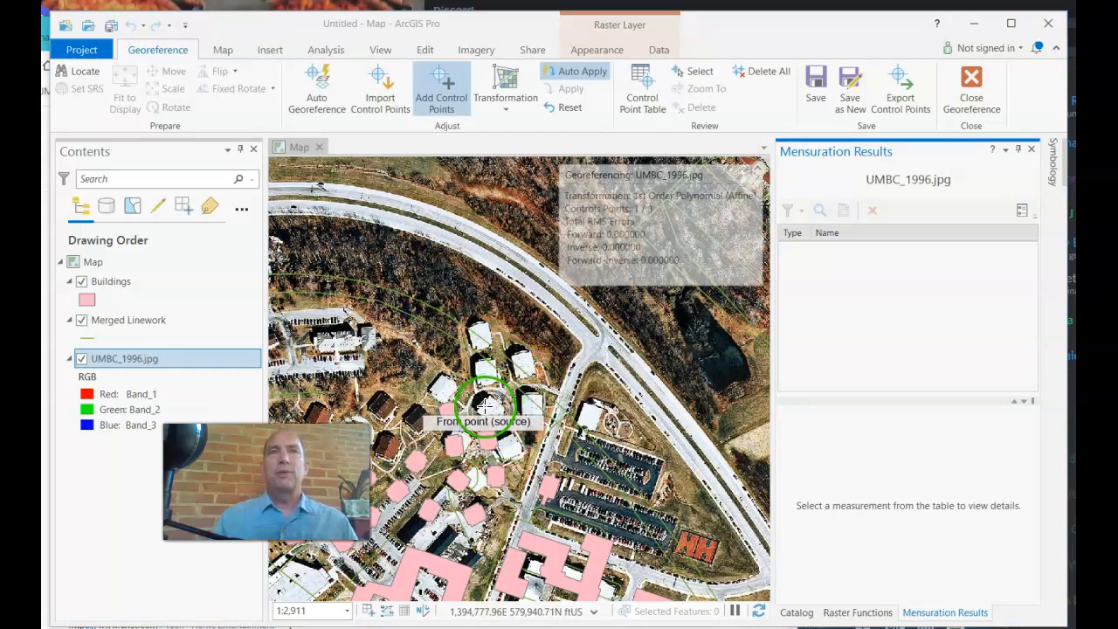
Link a residence-hall corner in the 1996 photo to its footprint corner, giving 2 links with RMS 0.6
{"action": "scroll", "coordinate": [485, 326], "scroll_direction": "up", "scroll_amount": 2}
{"action": "scroll", "coordinate": [486, 327], "scroll_direction": "up", "scroll_amount": 3}
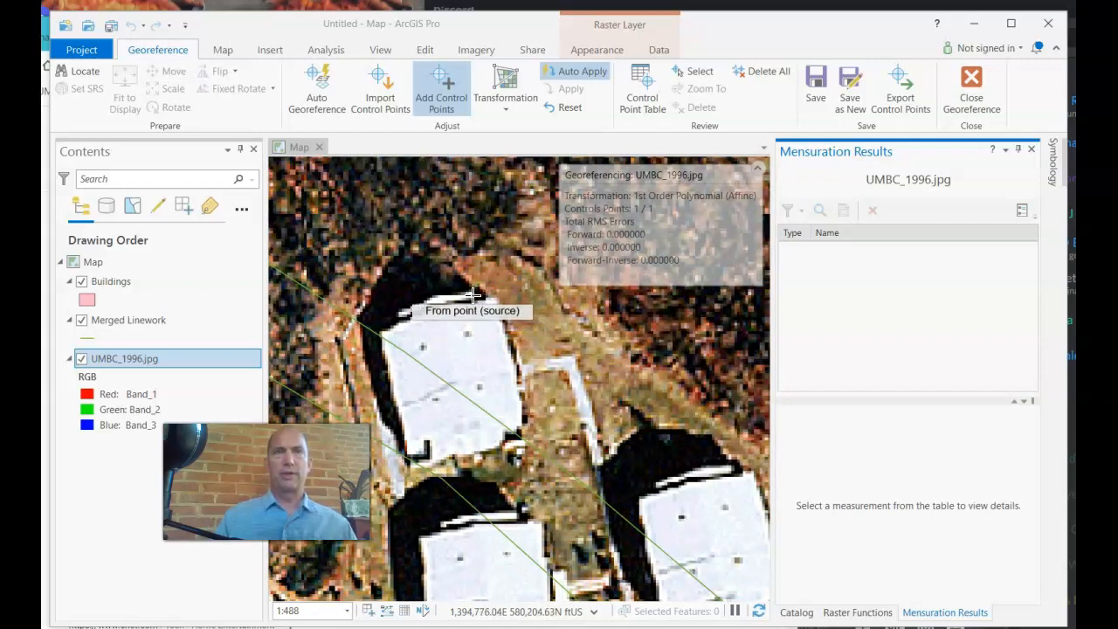
{"action": "left_click", "coordinate": [472, 294]}
{"action": "scroll", "coordinate": [485, 318], "scroll_direction": "down", "scroll_amount": 3}
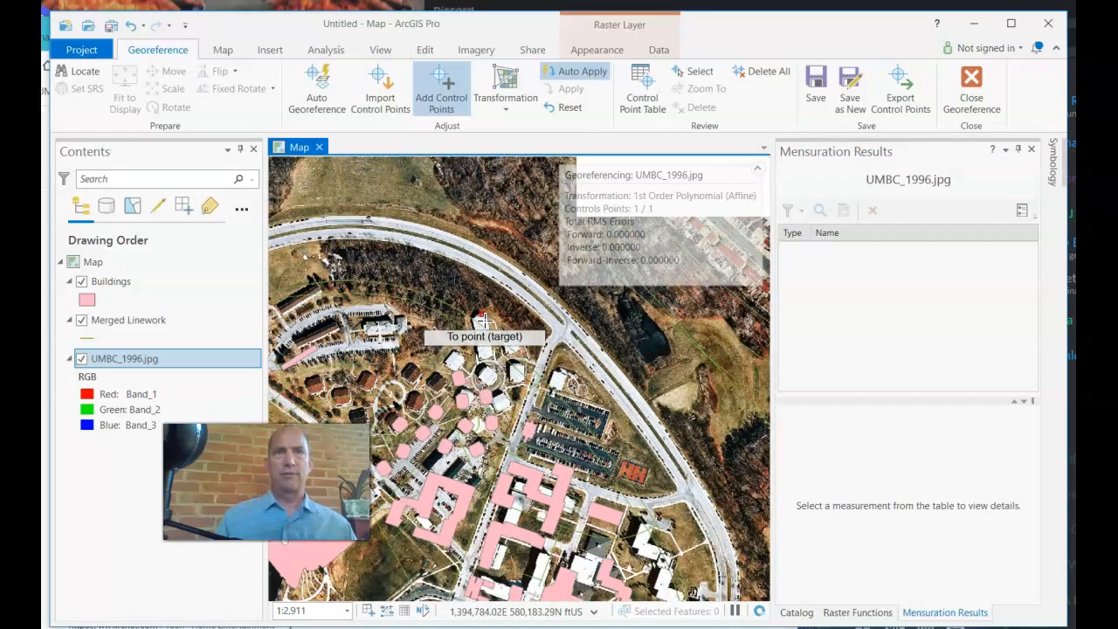
{"action": "scroll", "coordinate": [457, 376], "scroll_direction": "up", "scroll_amount": 10}
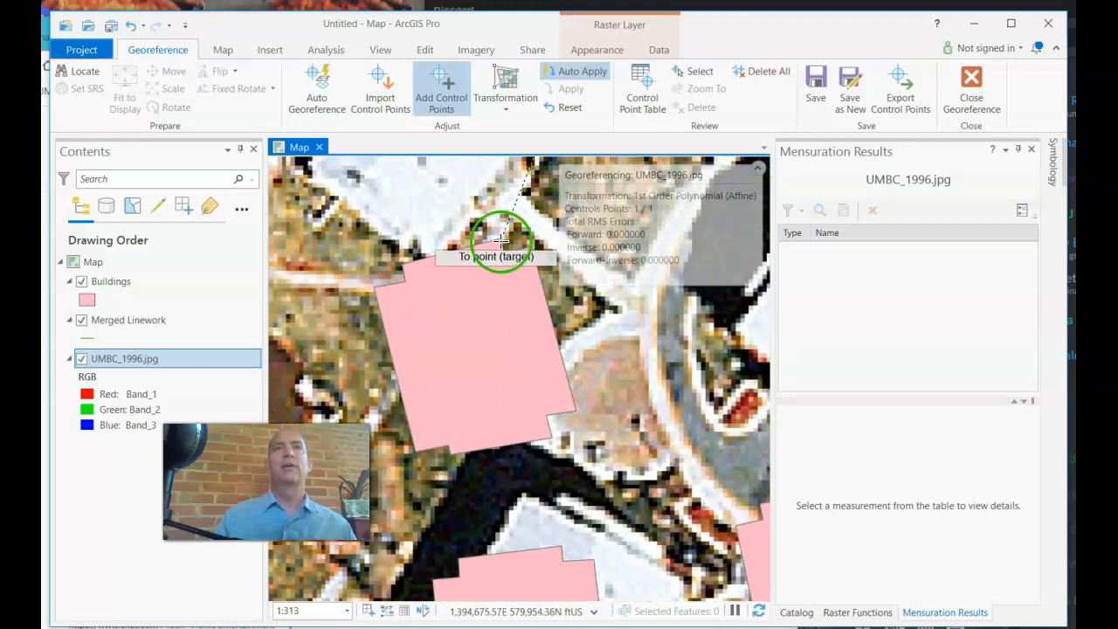
{"action": "left_click", "coordinate": [499, 237]}
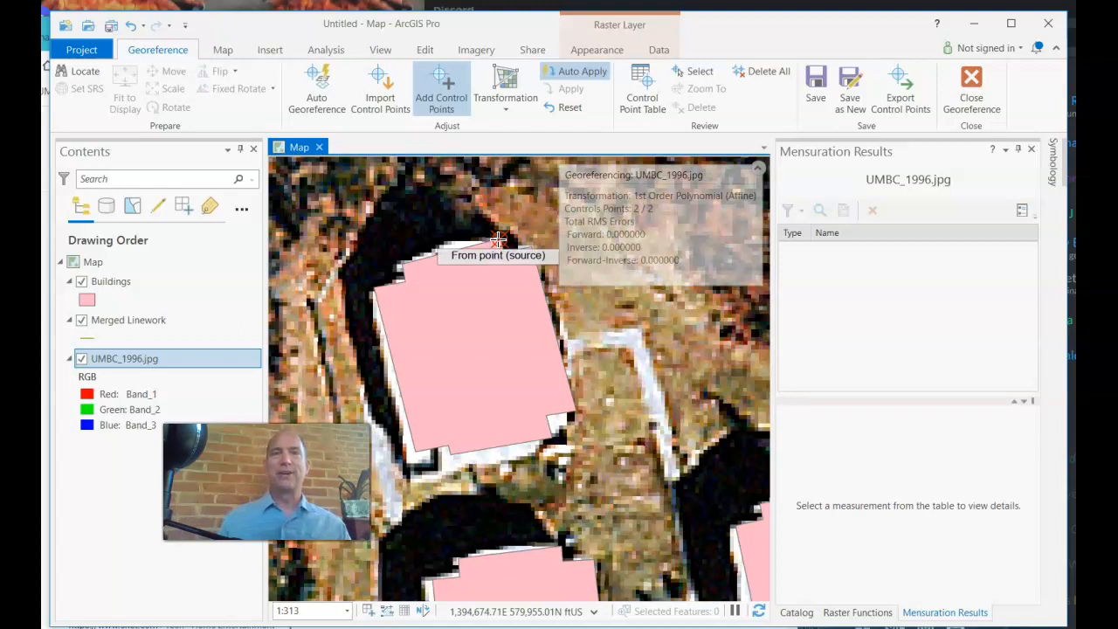
{"action": "scroll", "coordinate": [504, 288], "scroll_direction": "down", "scroll_amount": 2}
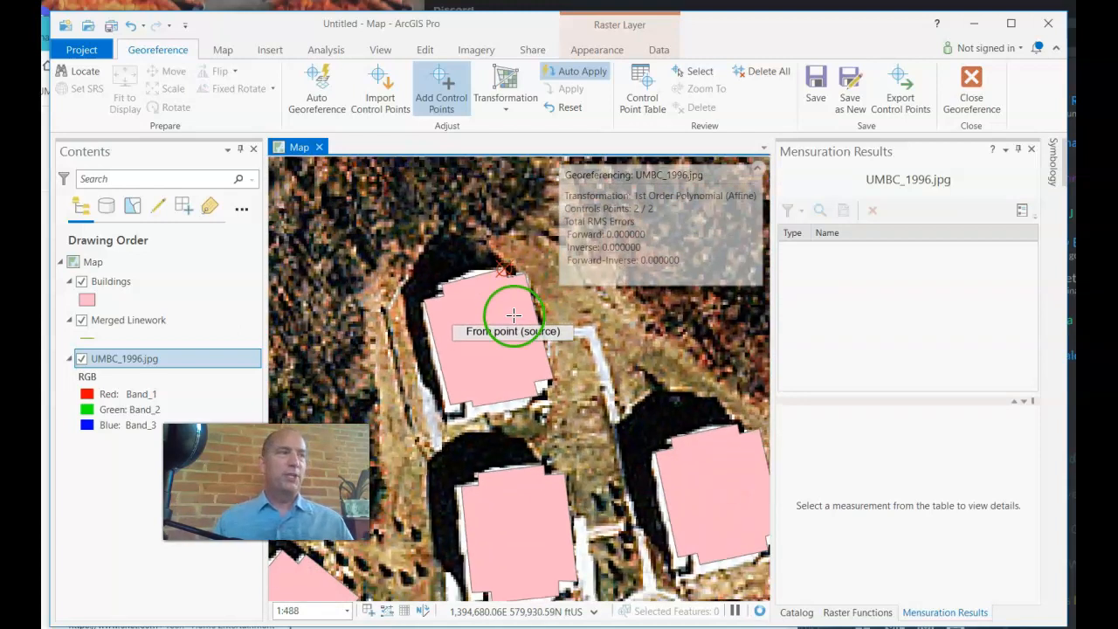
{"action": "scroll", "coordinate": [566, 376], "scroll_direction": "down", "scroll_amount": 2}
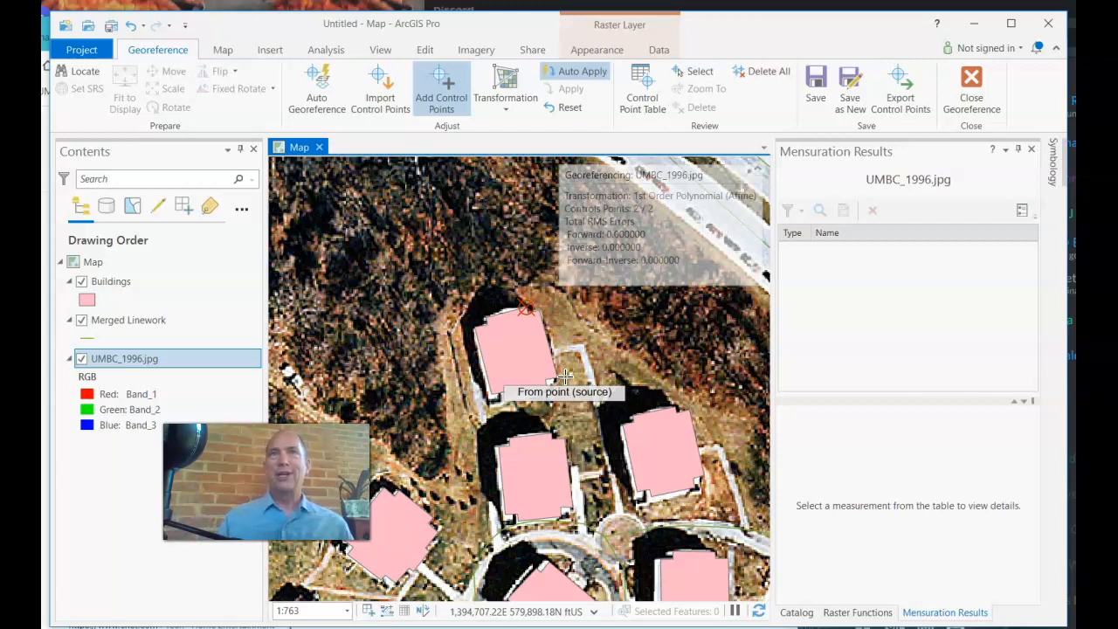
Open the Control Point Table listing links 1 and 2
{"action": "left_click", "coordinate": [645, 107]}
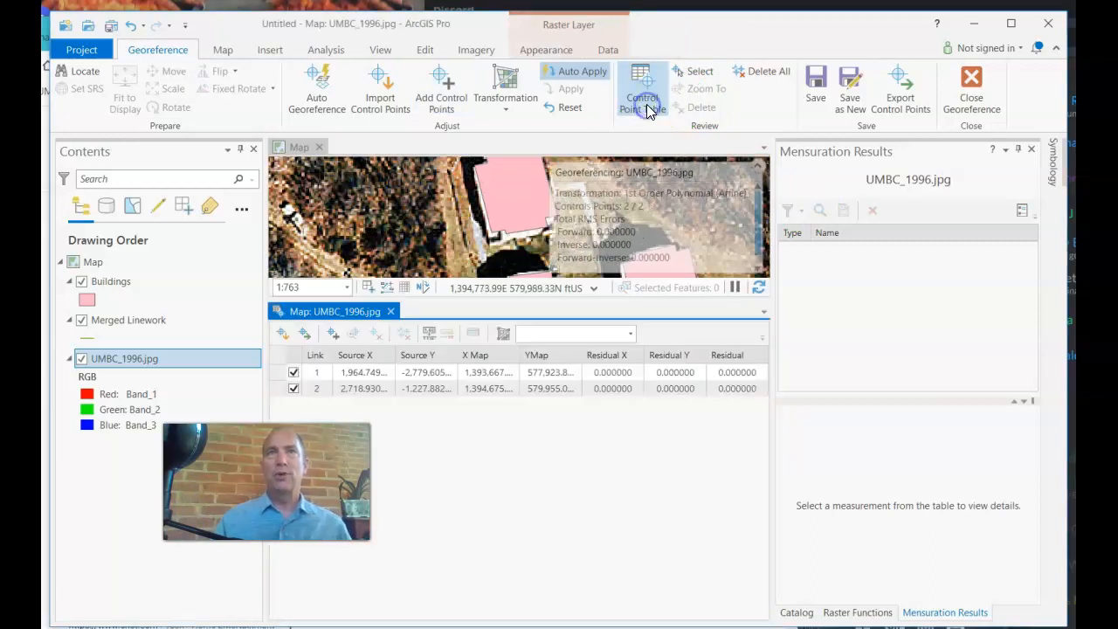
Inspect the first control point link's row and Source X value, then close the table
{"action": "left_click", "coordinate": [348, 371]}
{"action": "left_click", "coordinate": [348, 374]}
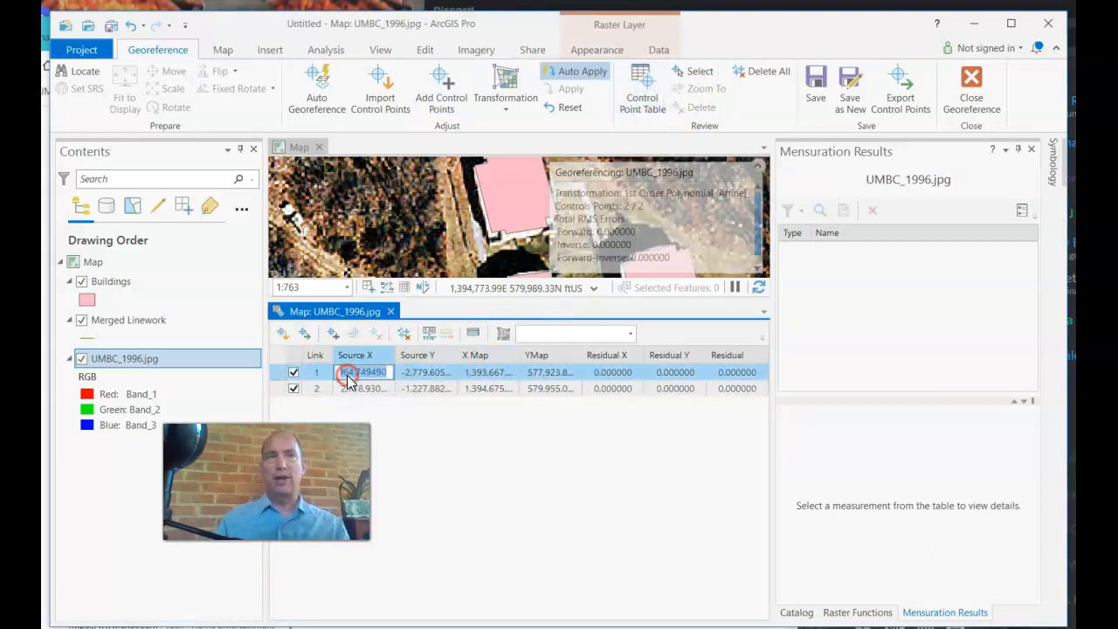
{"action": "left_click", "coordinate": [276, 381]}
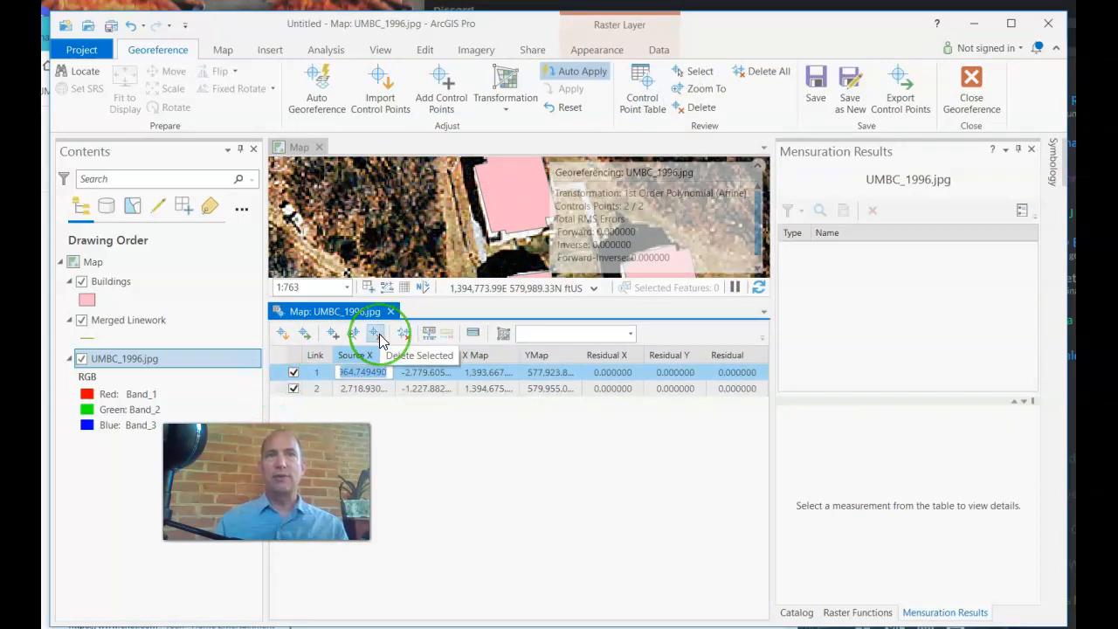
{"action": "left_click", "coordinate": [403, 334]}
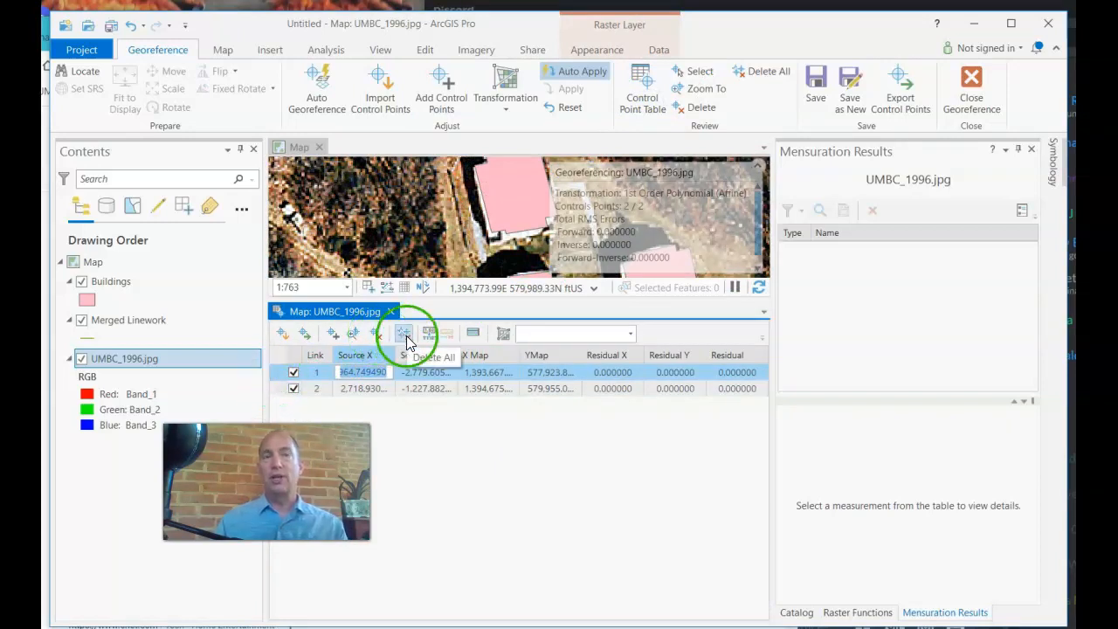
{"action": "left_click", "coordinate": [455, 466]}
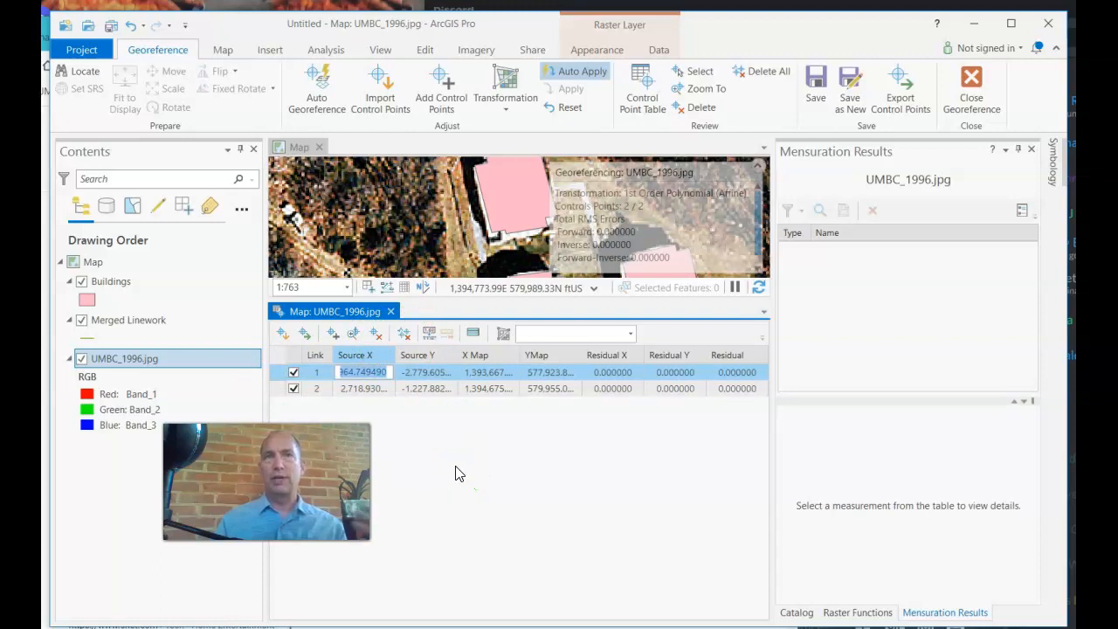
{"action": "left_click", "coordinate": [390, 310]}
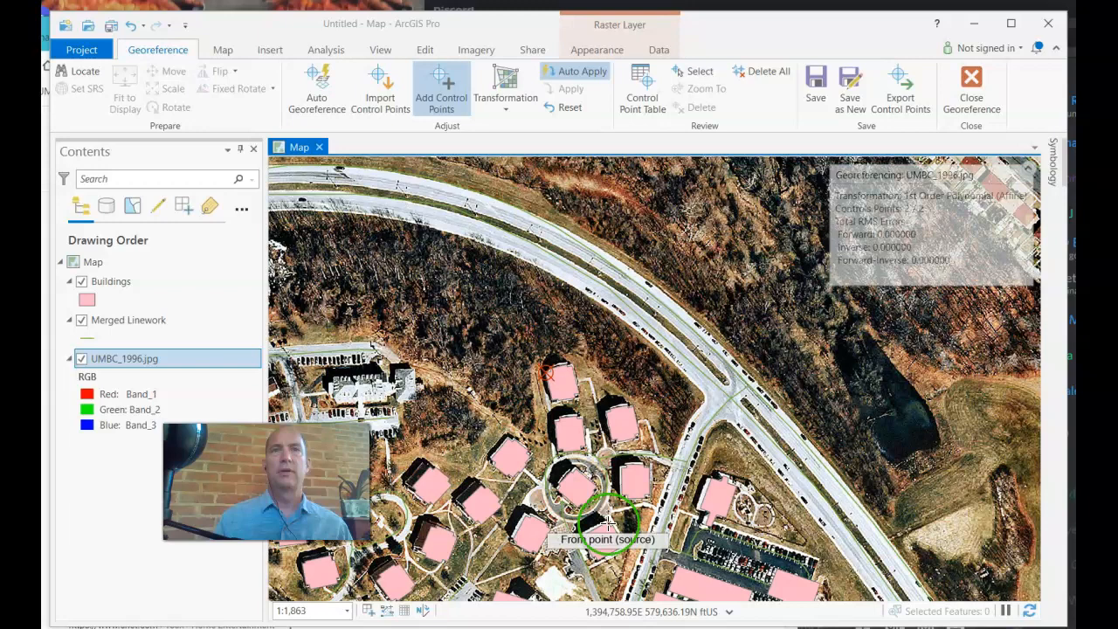
Zoom out to the whole campus at 1:7,107 and review both links' residuals in the Control Point Table
{"action": "scroll", "coordinate": [608, 522], "scroll_direction": "down", "scroll_amount": 6}
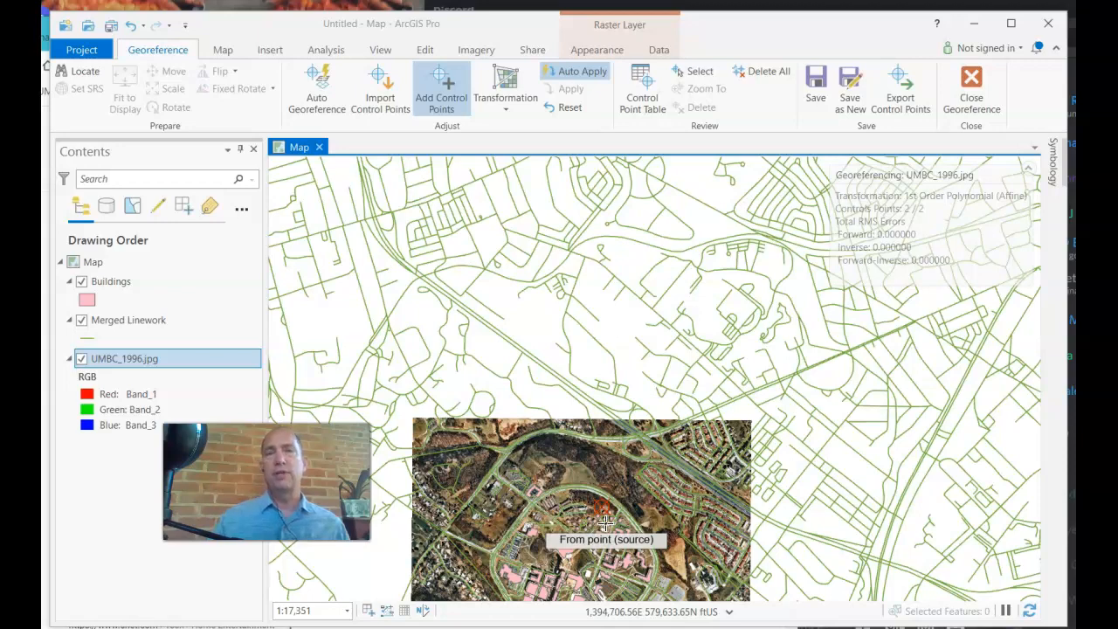
{"action": "scroll", "coordinate": [646, 592], "scroll_direction": "down", "scroll_amount": 4}
{"action": "scroll", "coordinate": [646, 592], "scroll_direction": "up", "scroll_amount": 9}
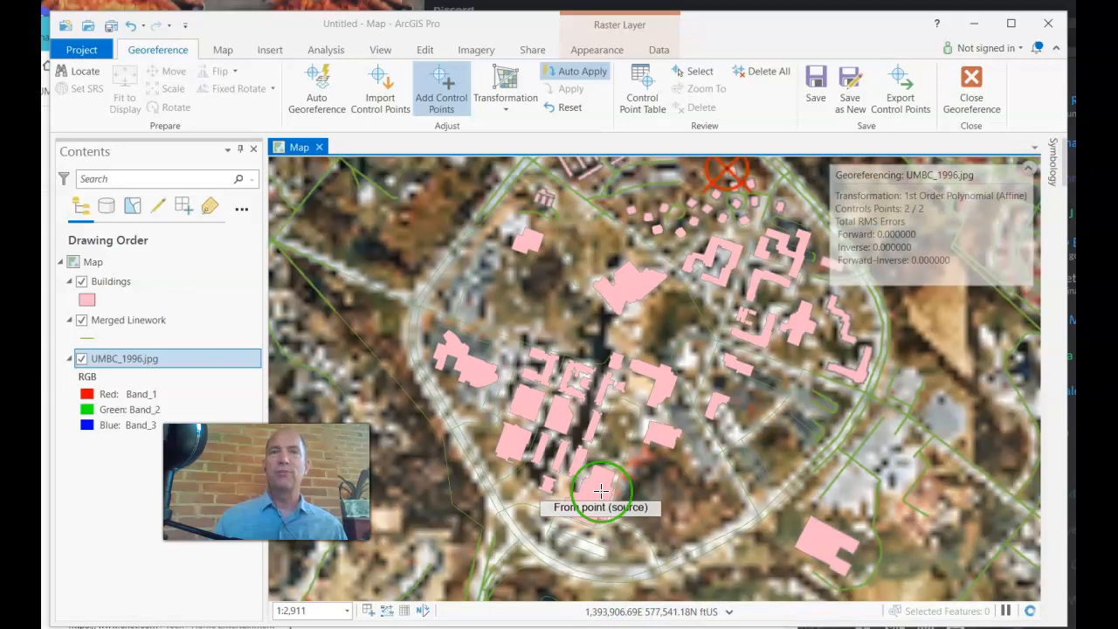
{"action": "scroll", "coordinate": [601, 492], "scroll_direction": "down", "scroll_amount": 3}
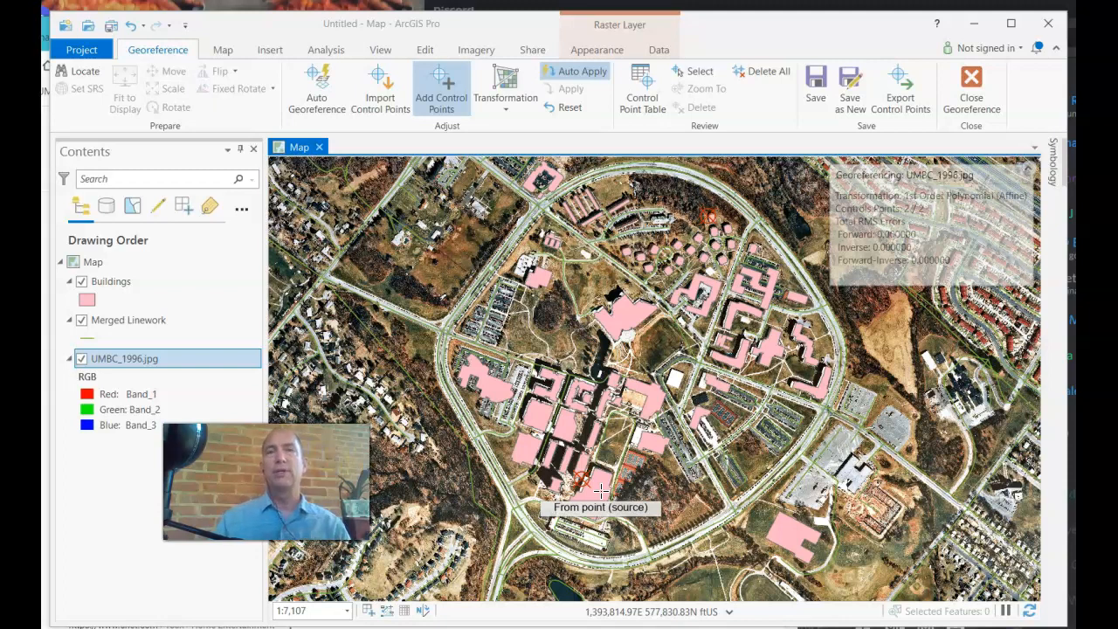
{"action": "left_click", "coordinate": [636, 103]}
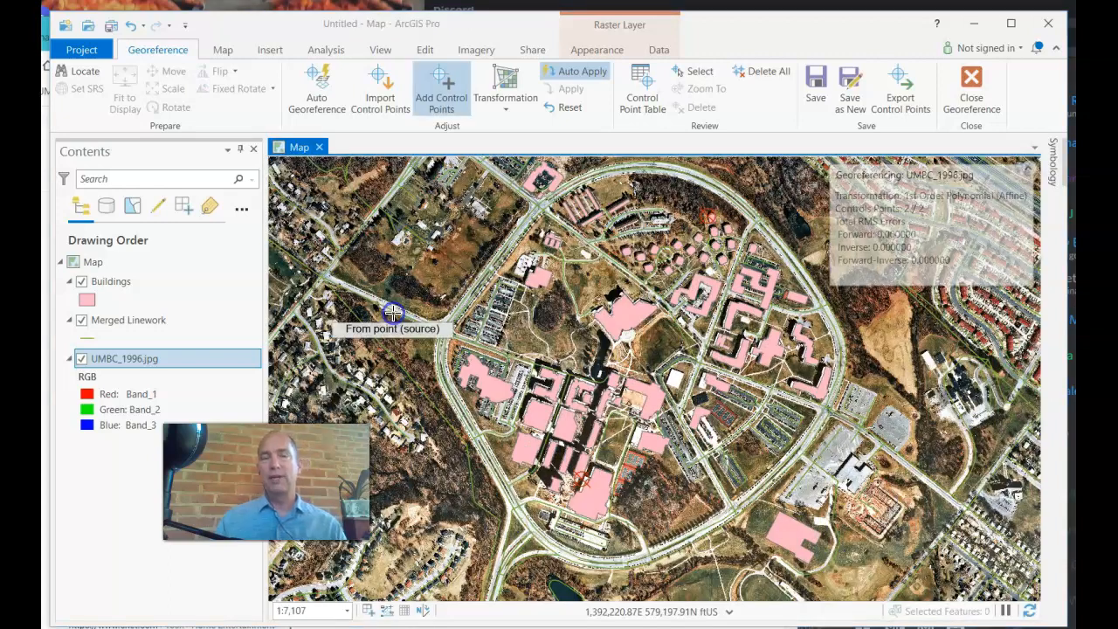
{"action": "left_click", "coordinate": [391, 312]}
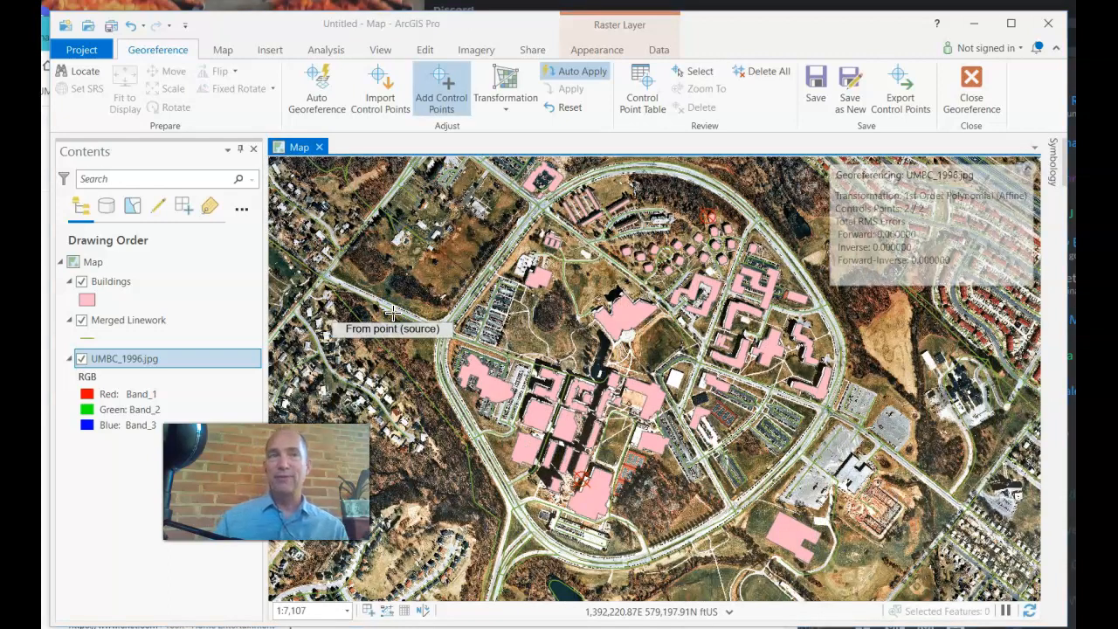